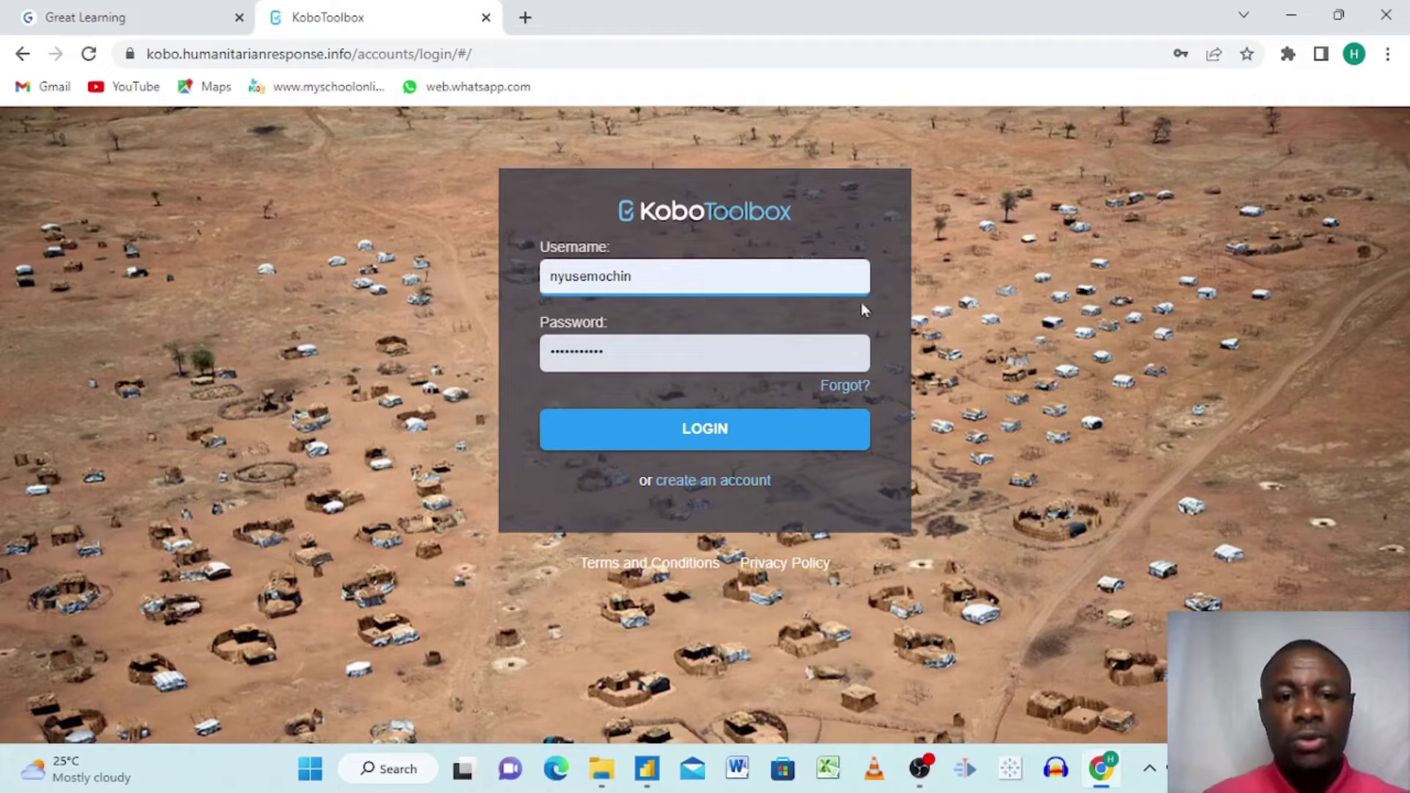
- Sign in and look over the seven projects in the Deployed list
click(690, 441)
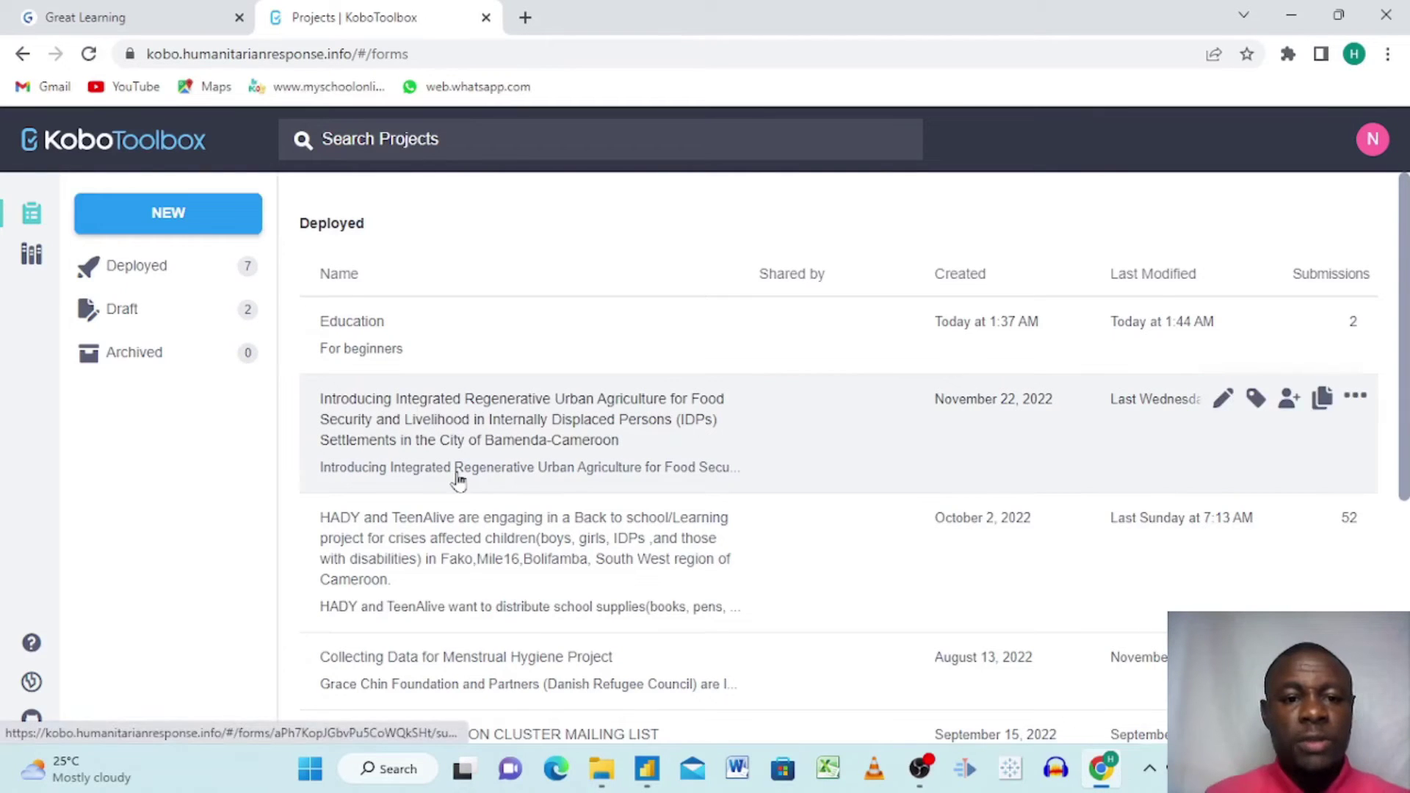
scroll(455, 479, down, 2)
scroll(456, 481, up, 2)
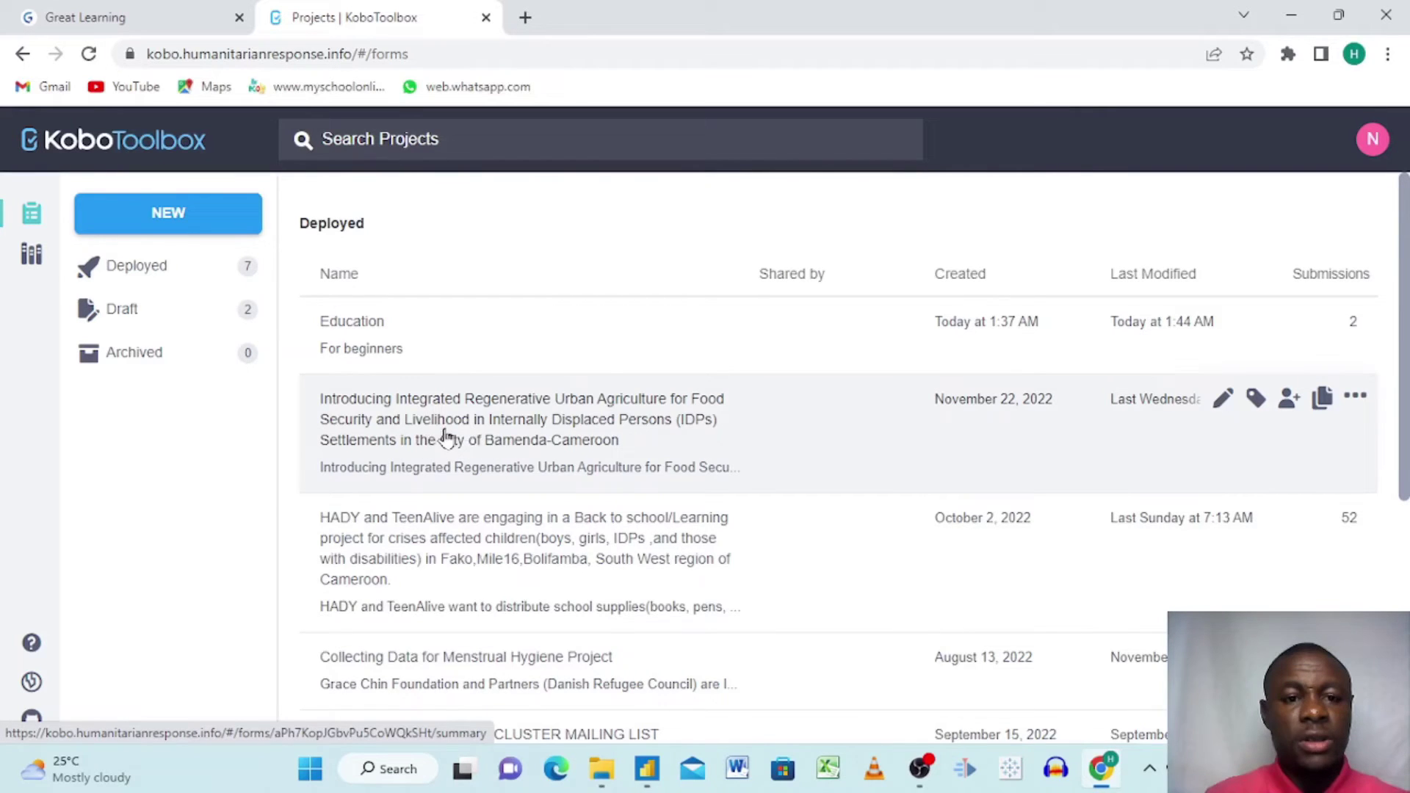
- Open the Bamenda urban agriculture project and review its summary: Cameroon, Higher Education, 5 submissions
click(472, 425)
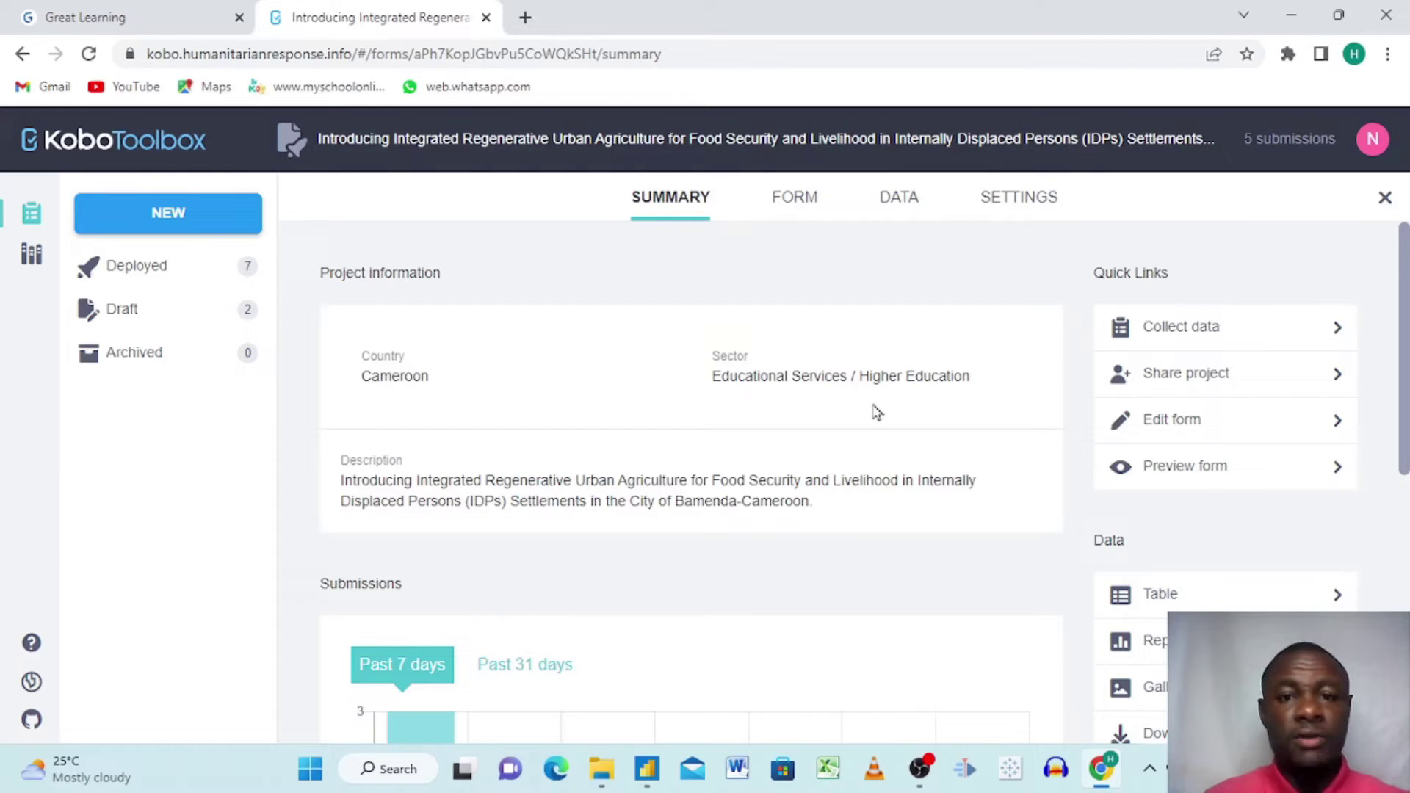
scroll(700, 494, down, 1)
scroll(702, 494, up, 1)
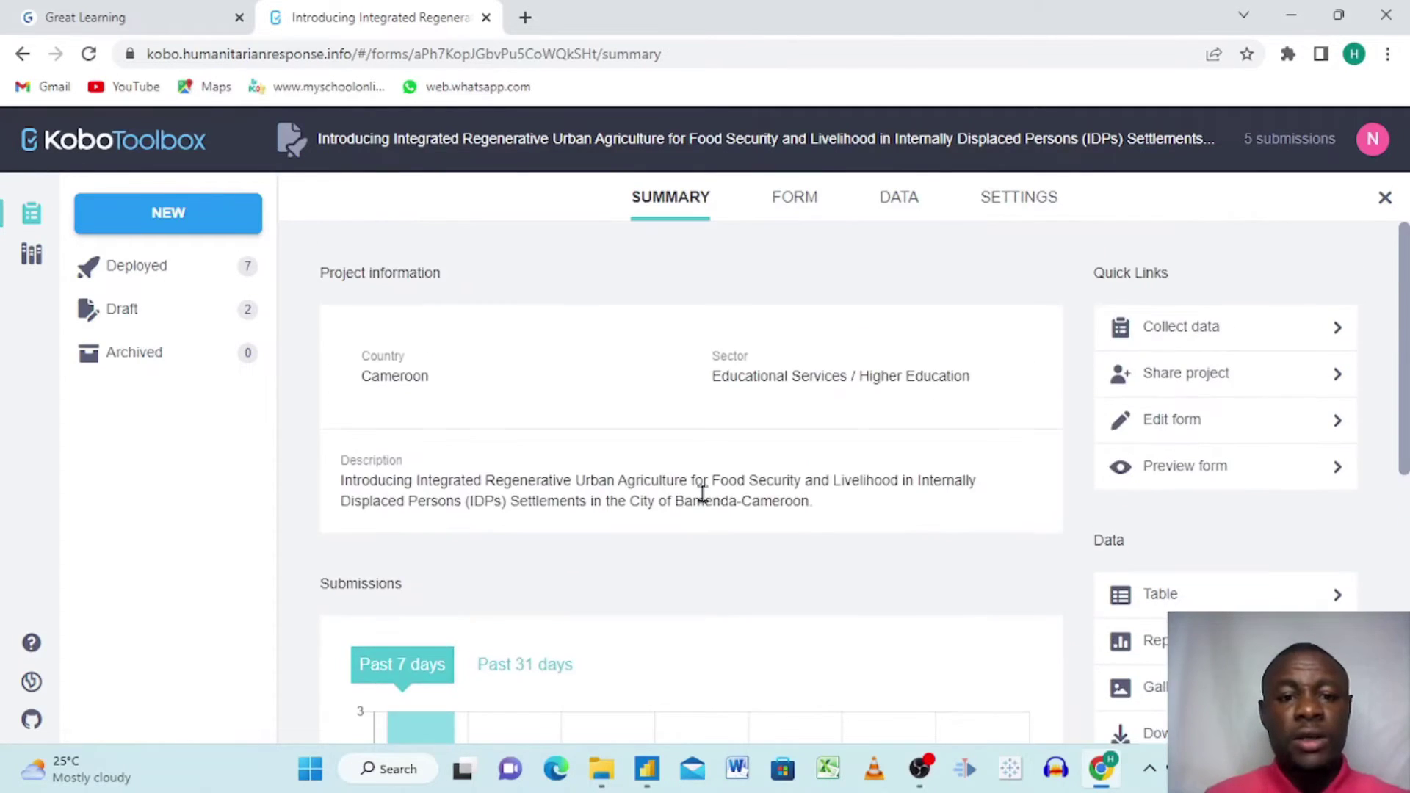
scroll(700, 493, down, 1)
scroll(699, 491, up, 1)
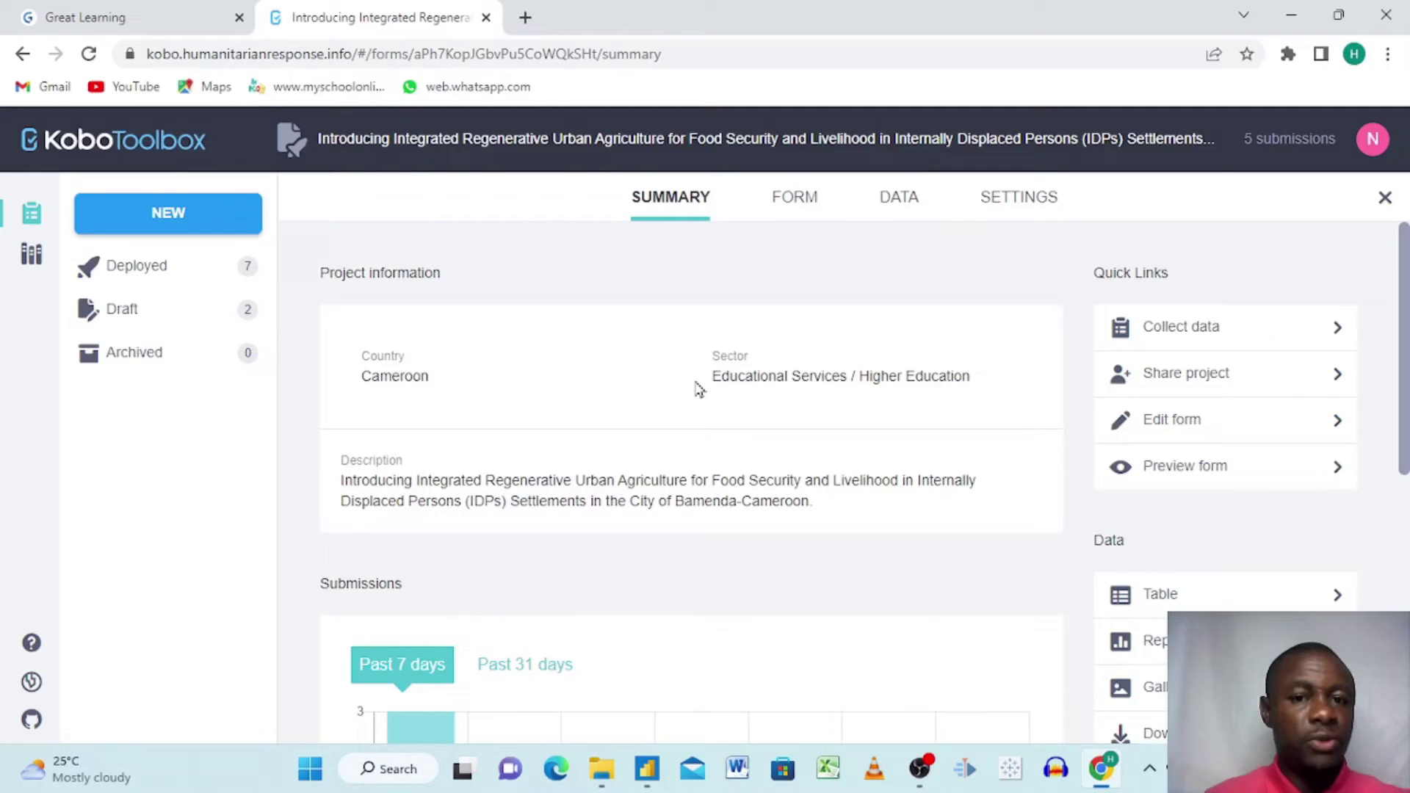
- Confirm under Settings > Sharing that both 'Anyone can view' options are ticked, then go to DATA
click(1015, 197)
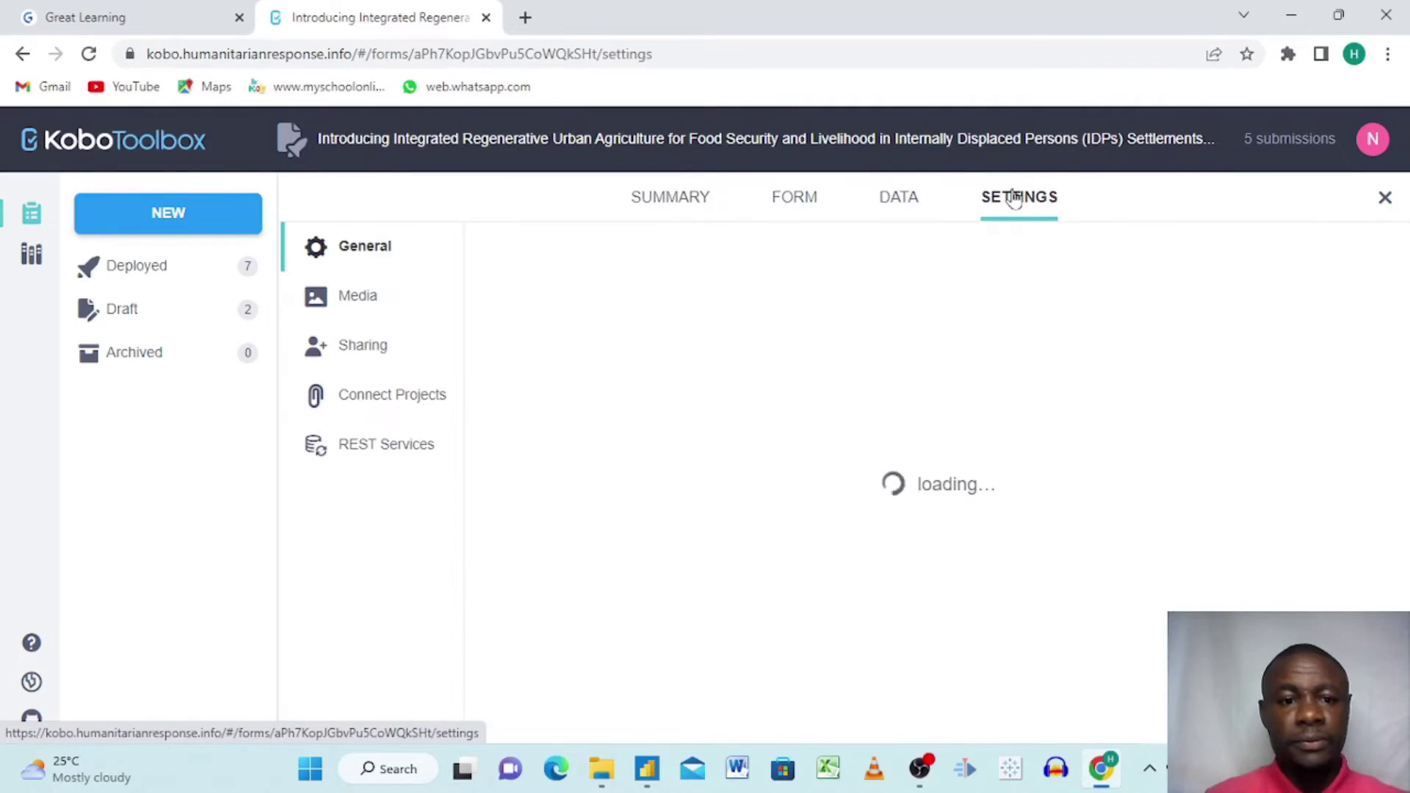
click(360, 353)
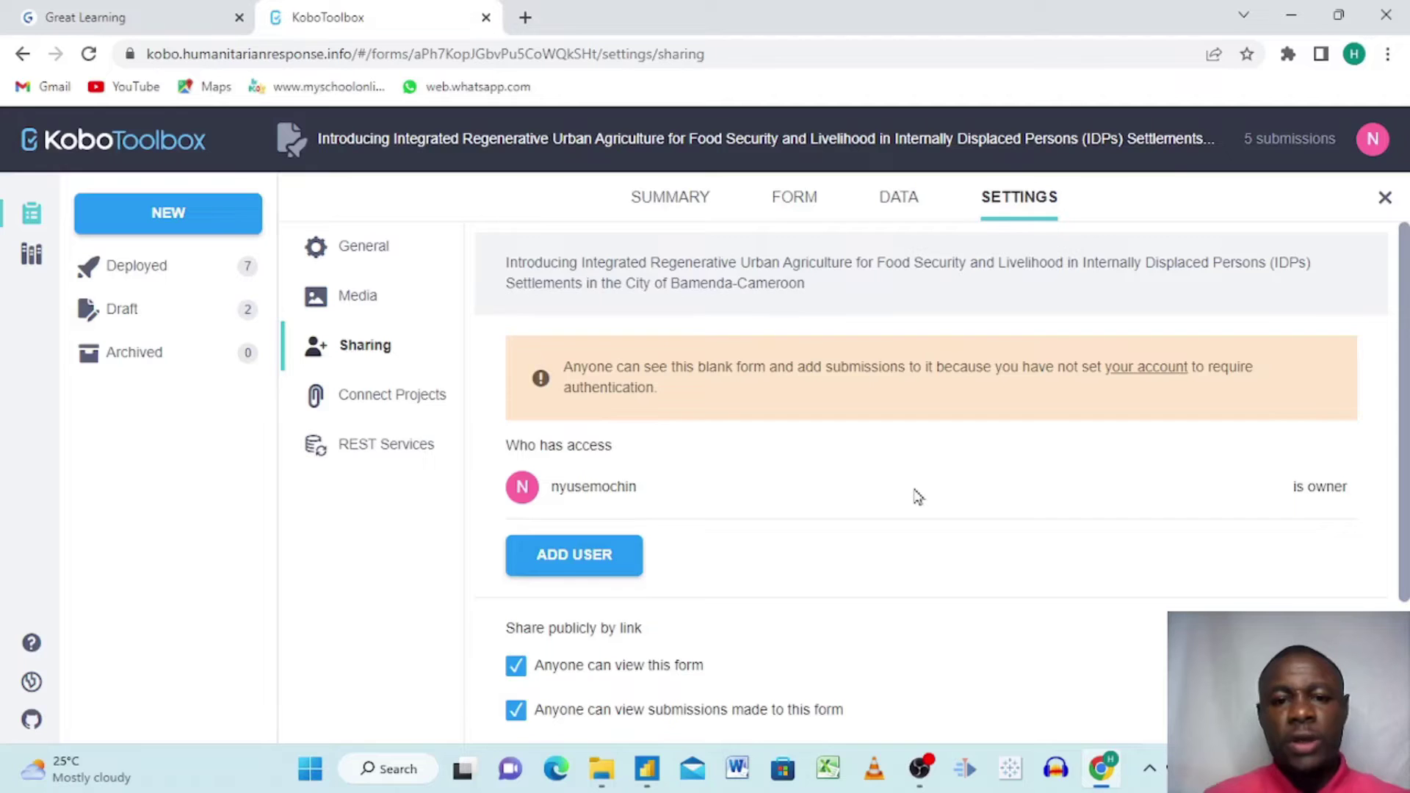
scroll(918, 497, down, 2)
scroll(918, 497, up, 1)
scroll(918, 498, down, 1)
scroll(916, 498, up, 2)
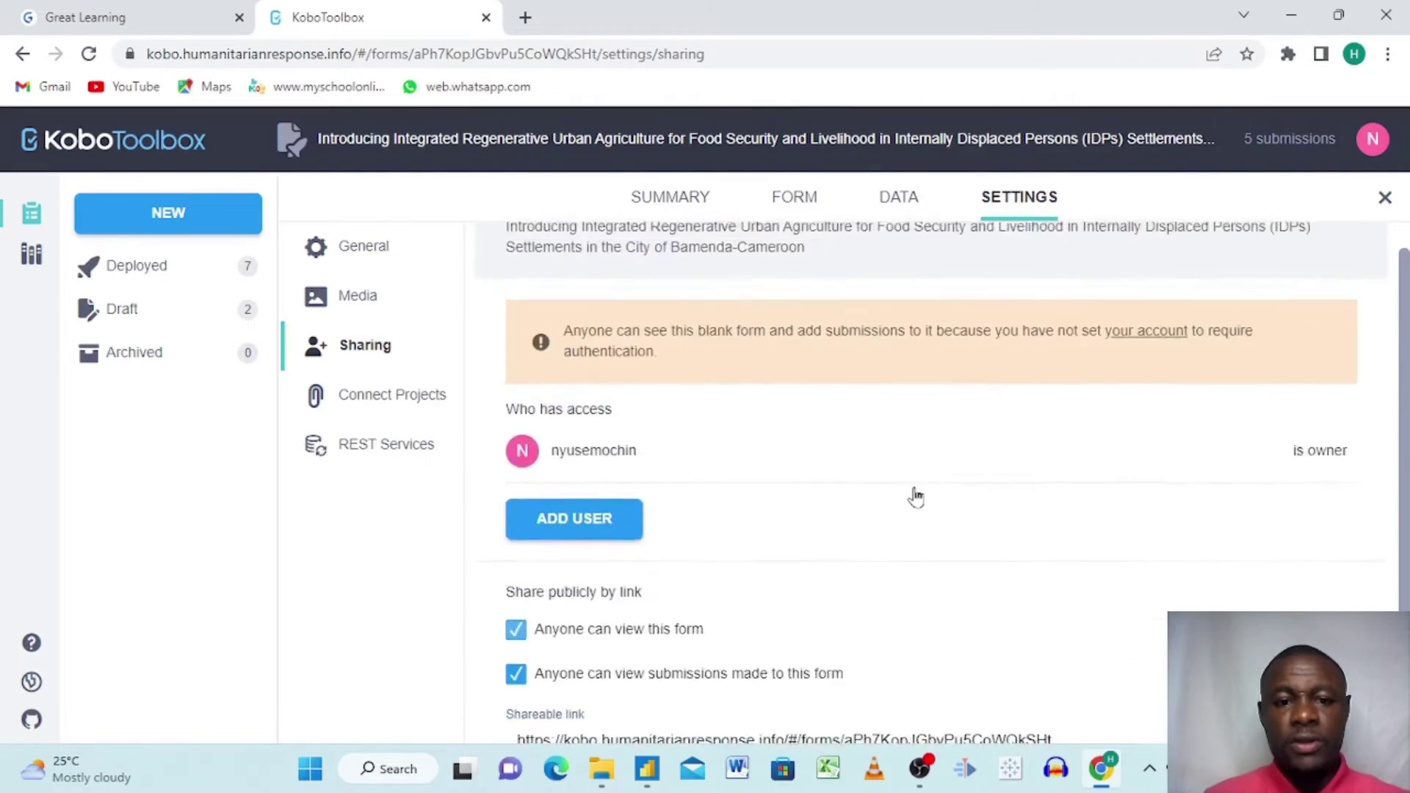
scroll(916, 497, down, 2)
scroll(915, 496, up, 1)
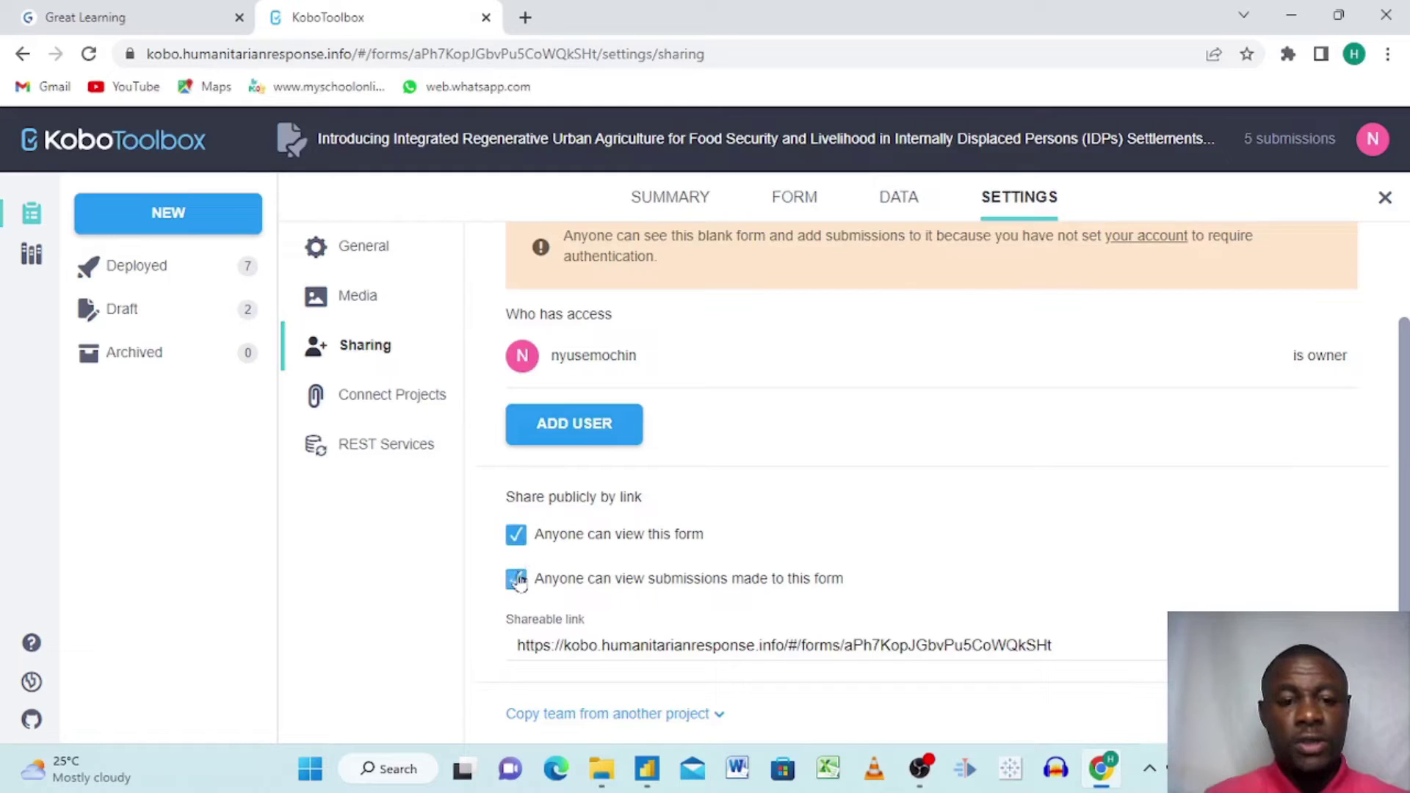
scroll(577, 536, up, 2)
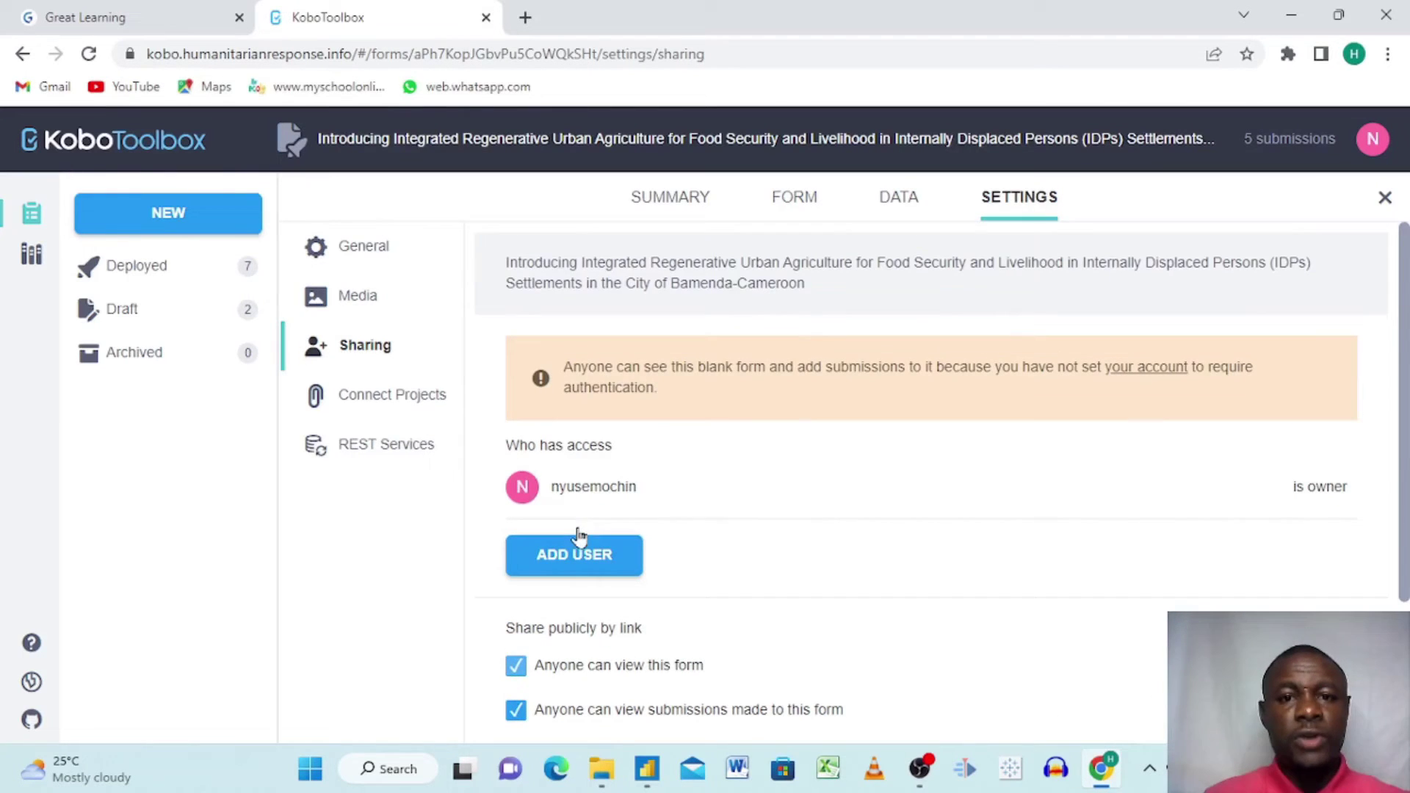
click(893, 205)
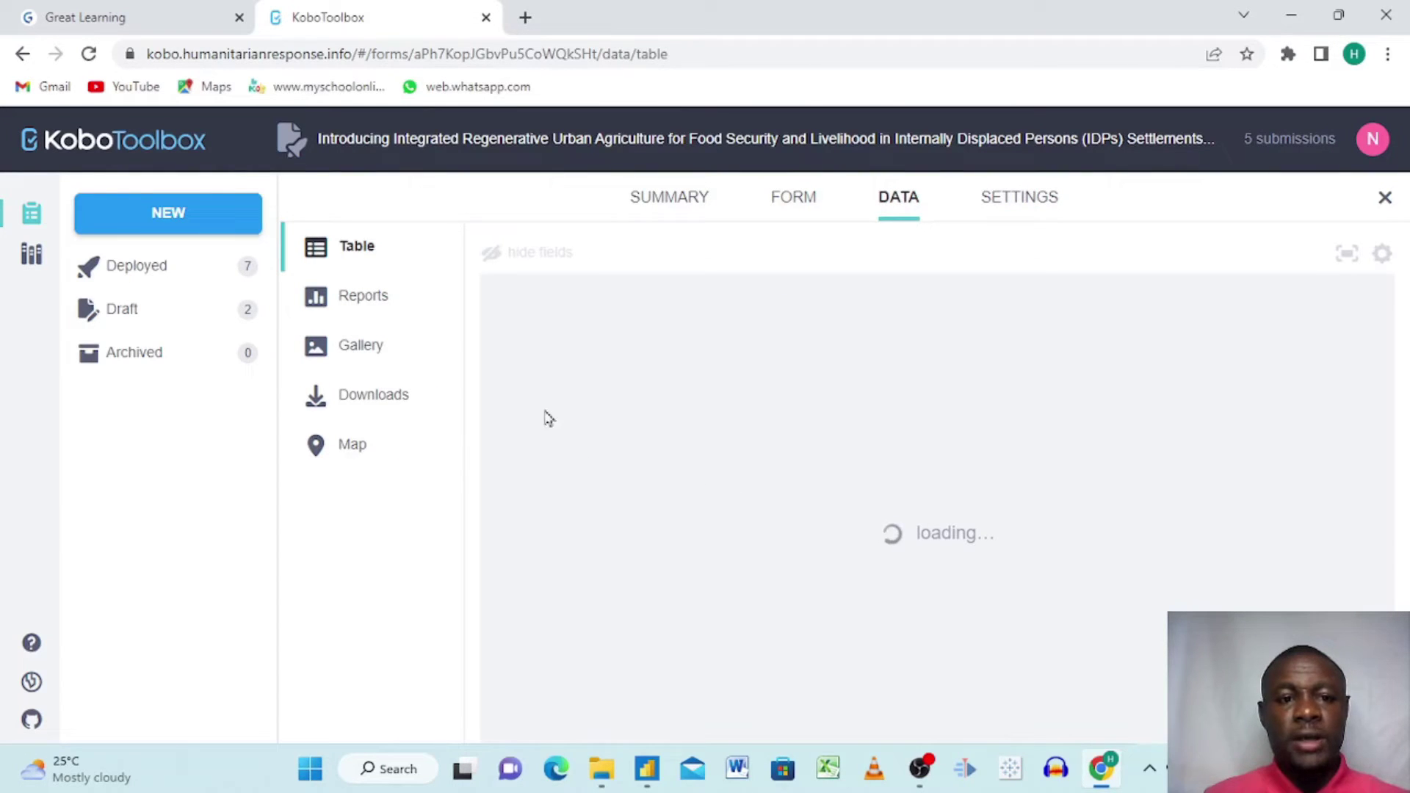
- On the Downloads page, set Select Many questions to export as Separate columns under Advanced options
click(363, 402)
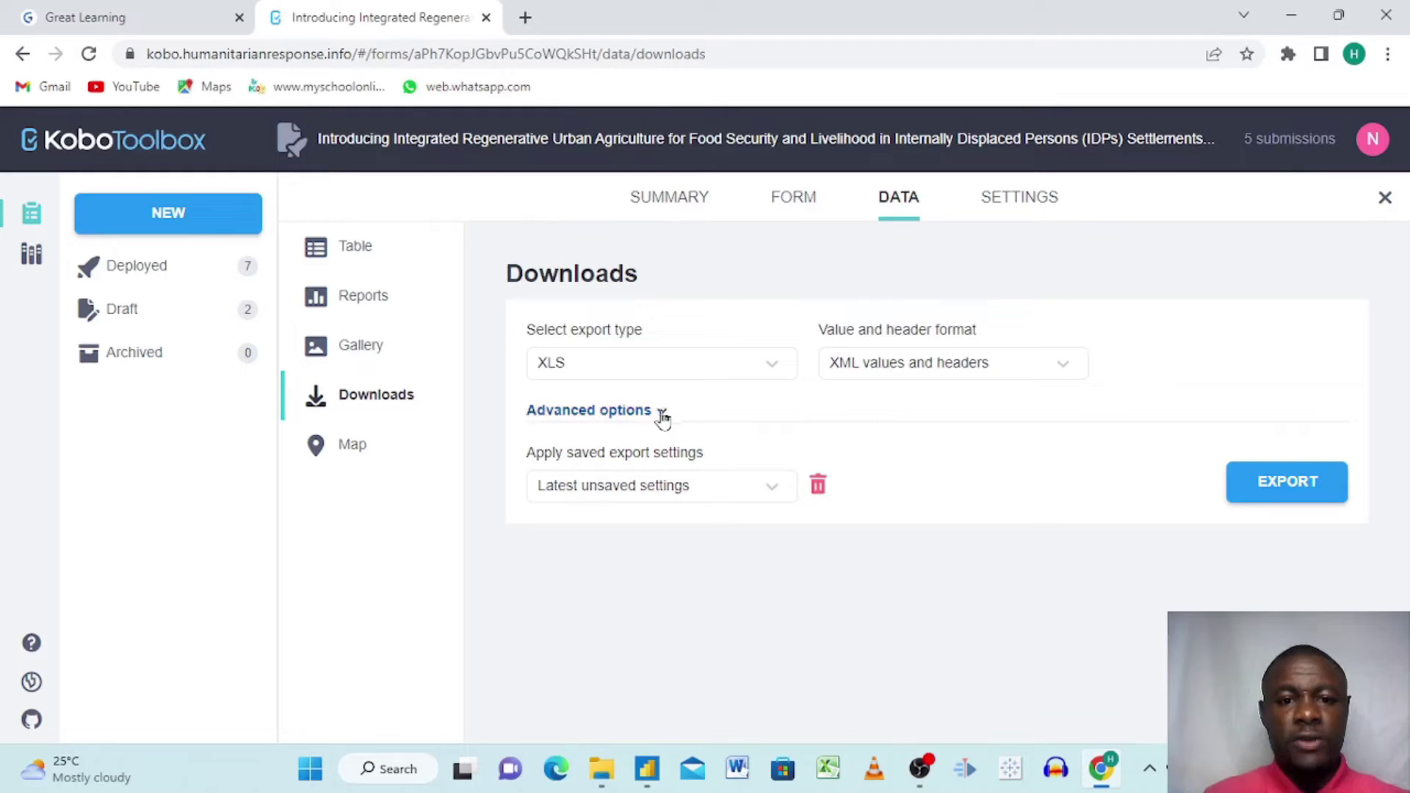
click(665, 414)
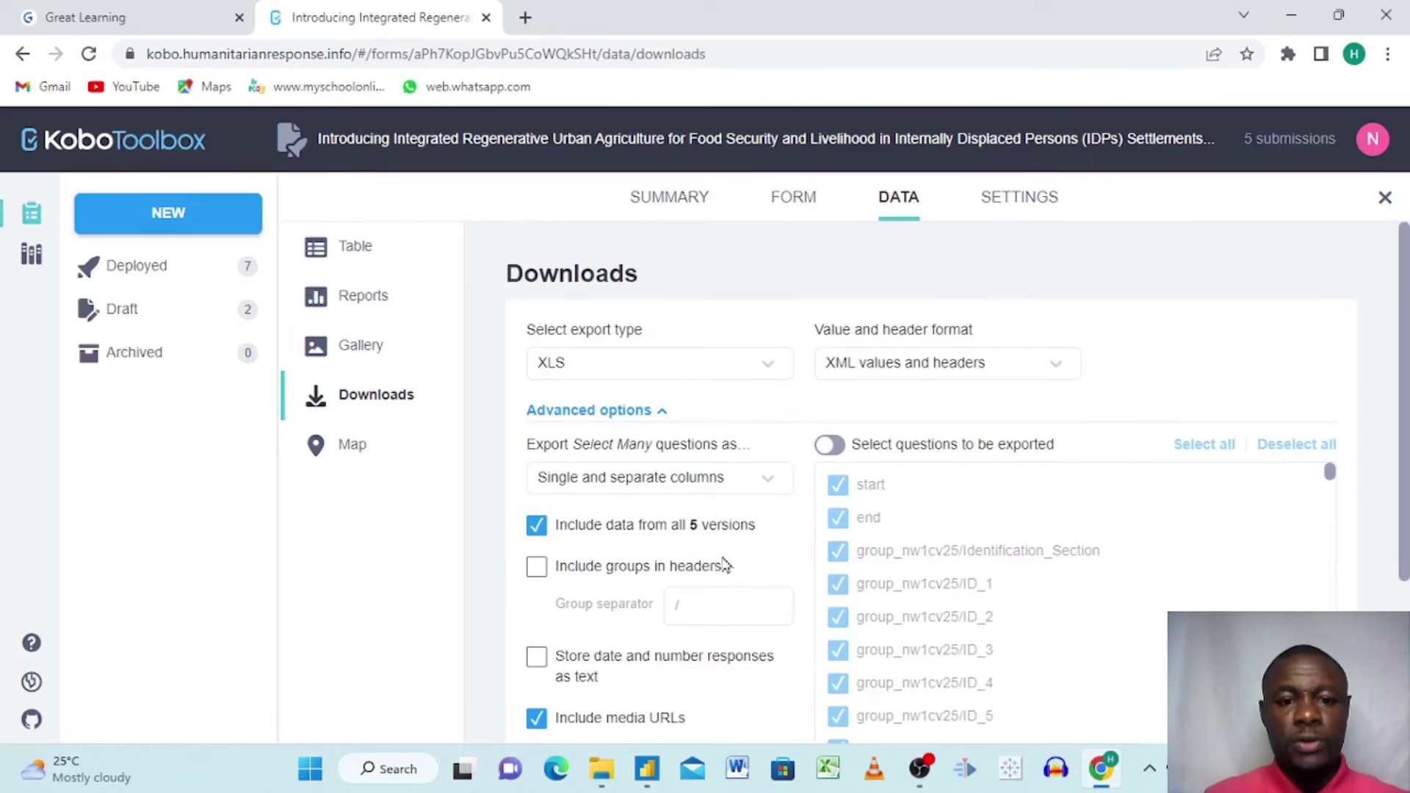
scroll(724, 566, down, 3)
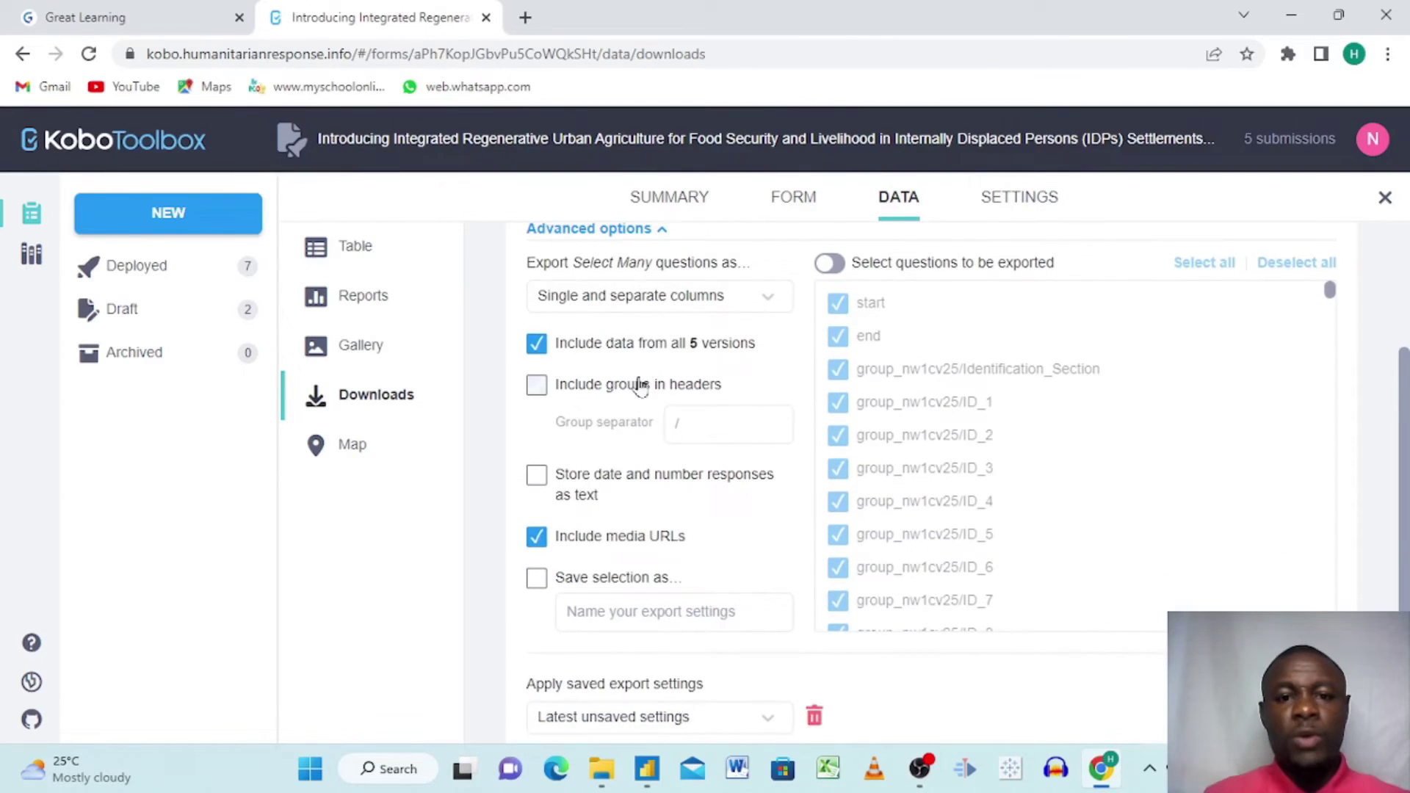
click(768, 304)
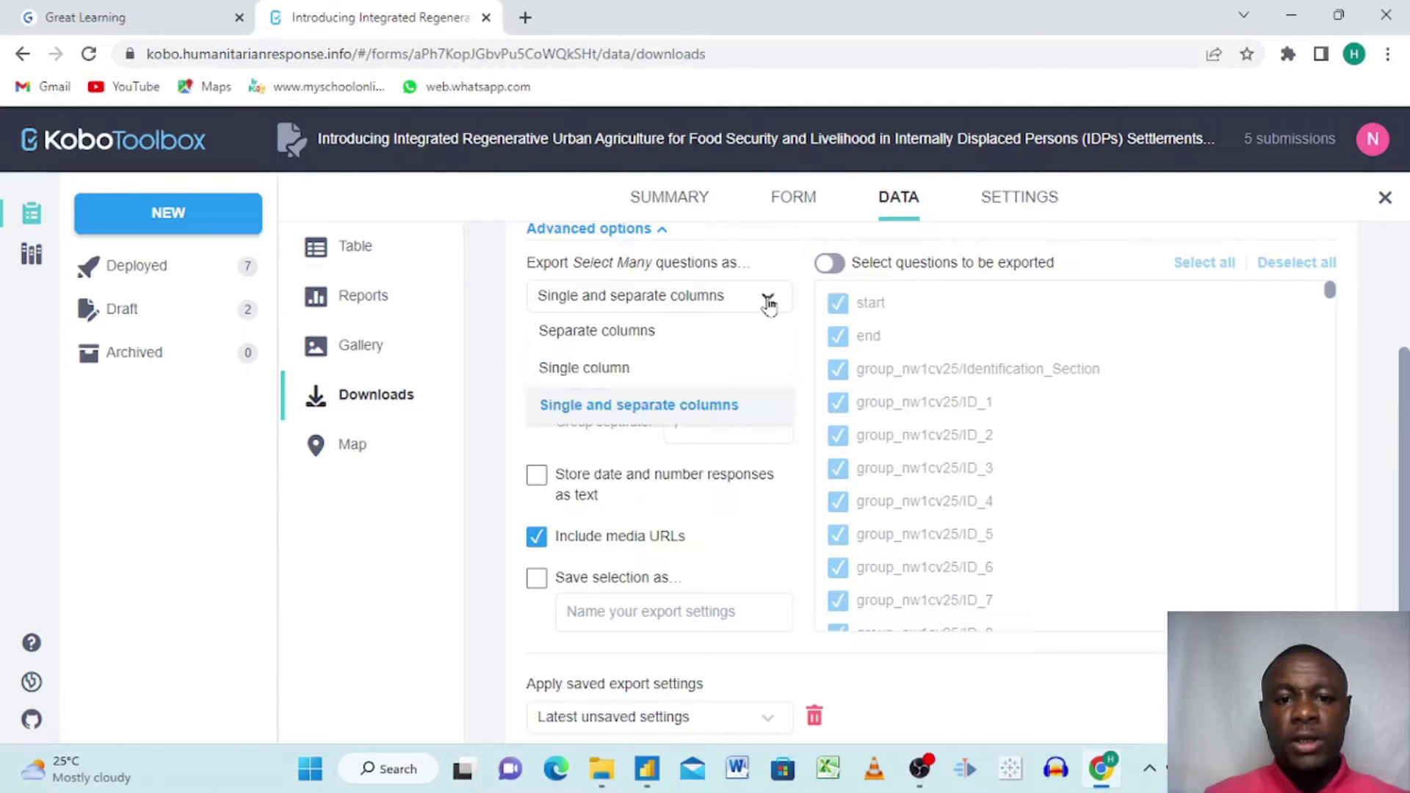
click(614, 334)
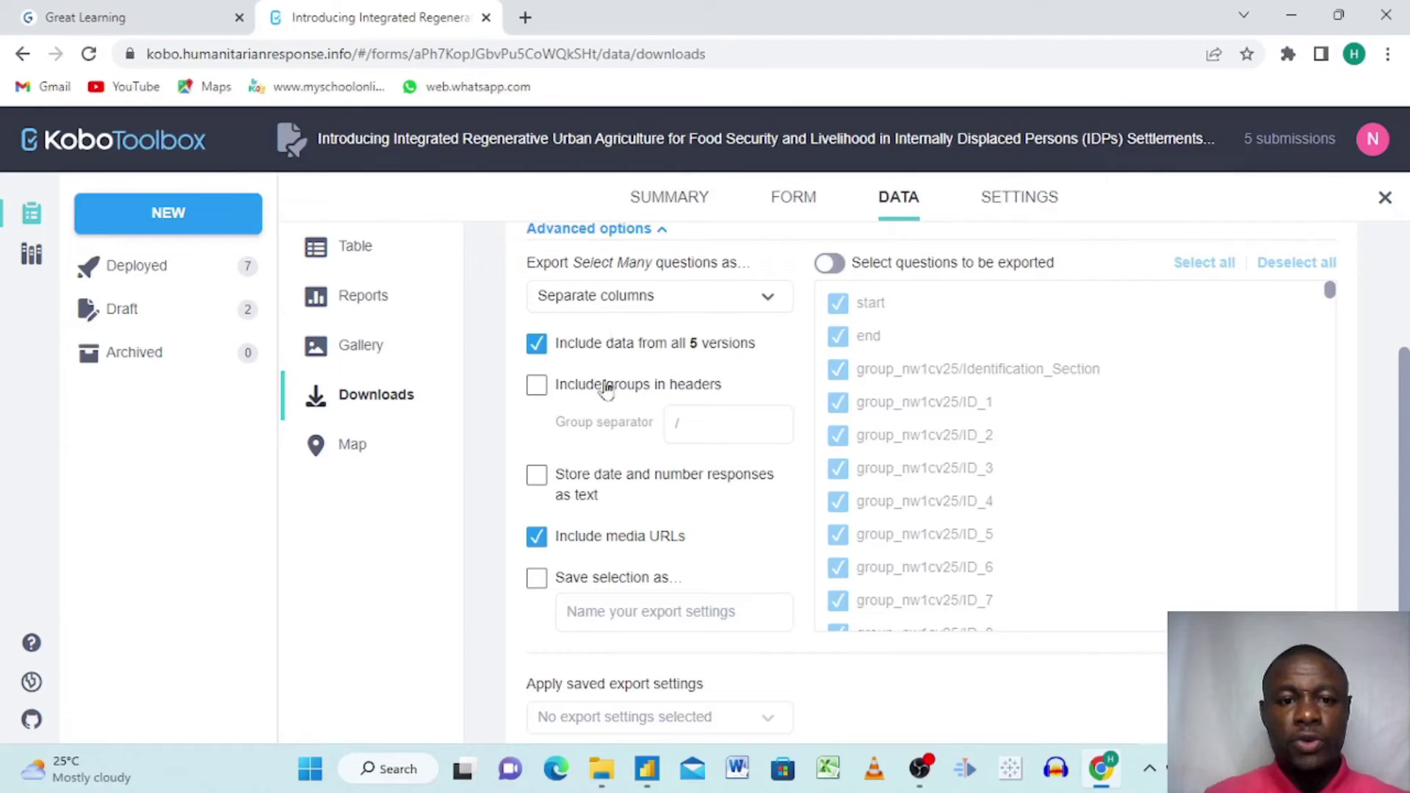
scroll(653, 492, down, 1)
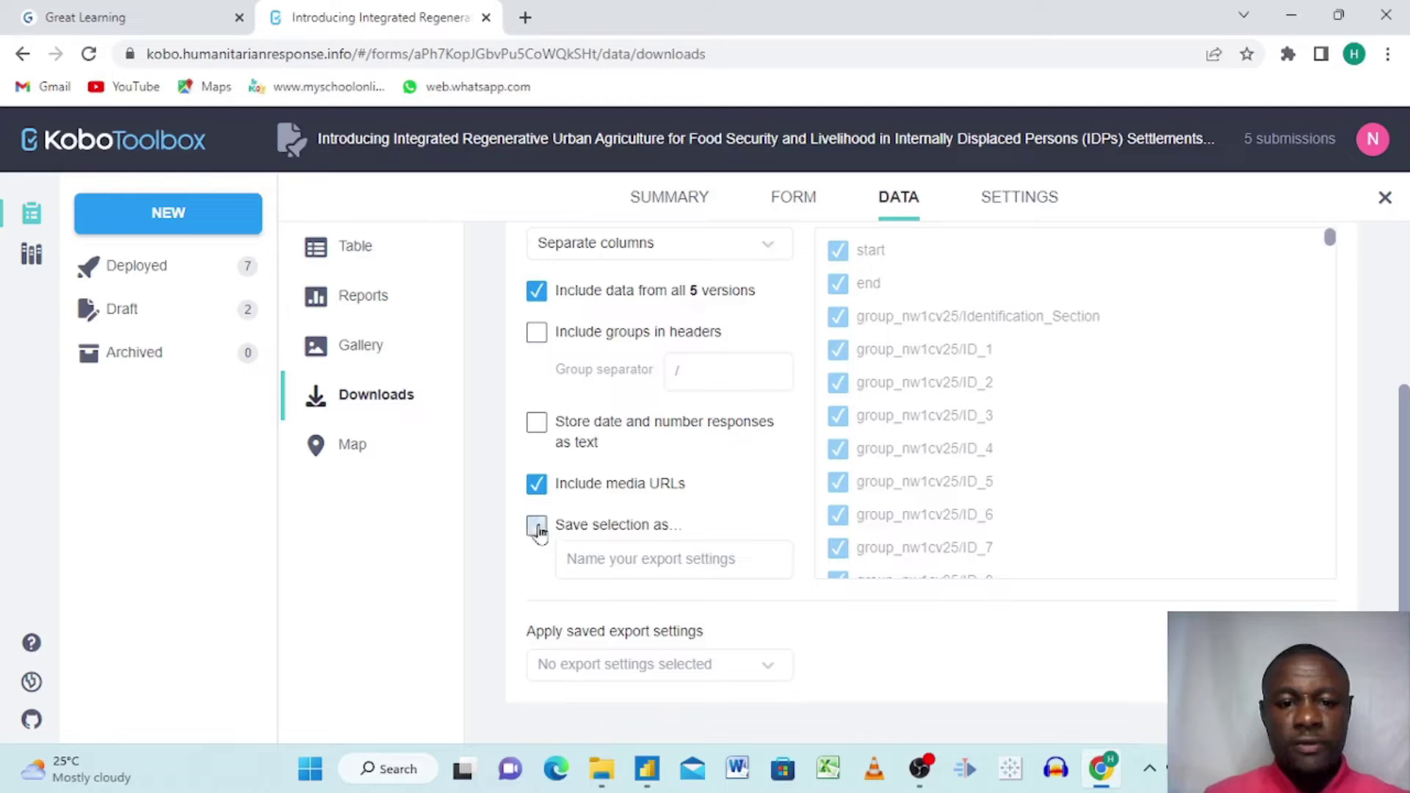
- Save the export selection under the name 'Dashboard'
click(647, 559)
key(Caps_Lock)
text(D)
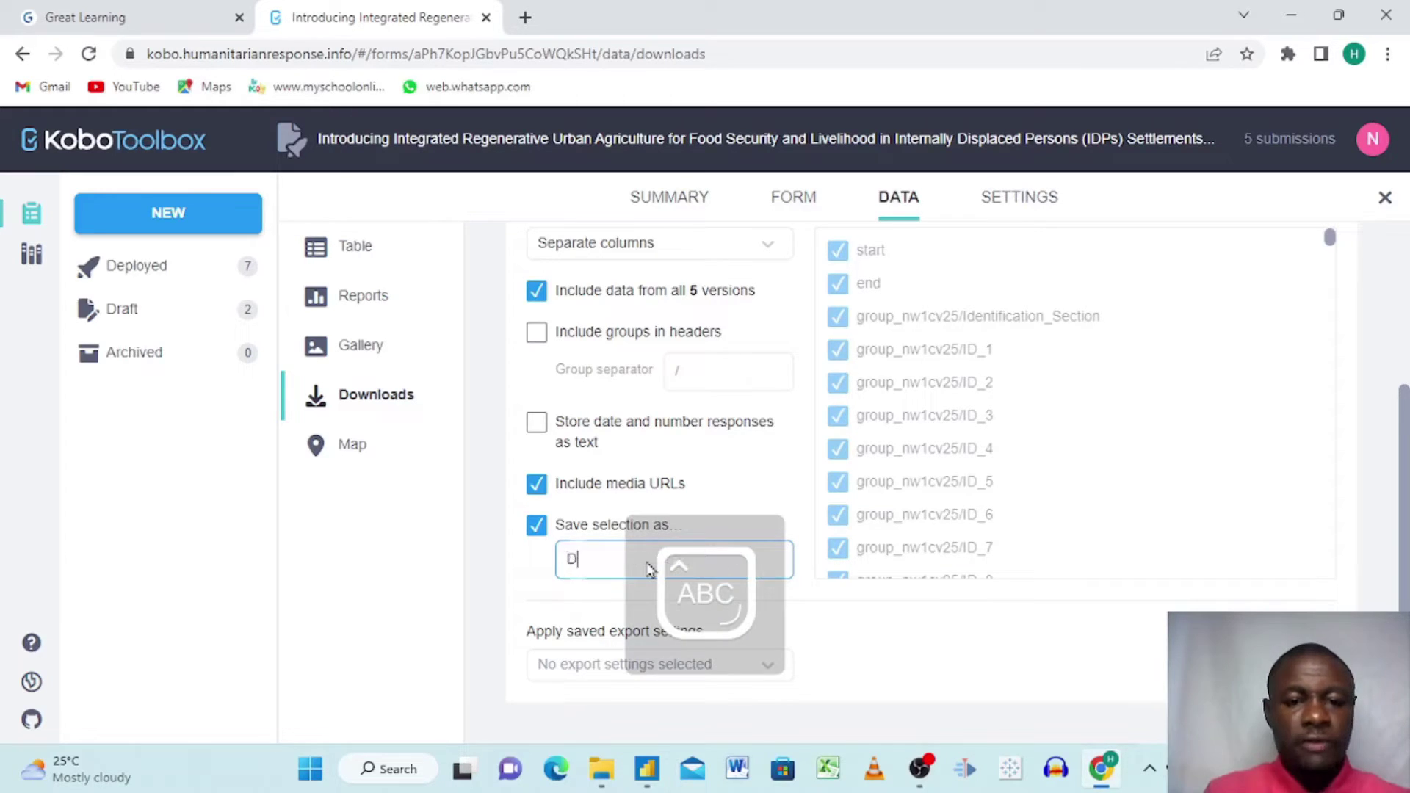
key(Caps_Lock)
text(ashboard)
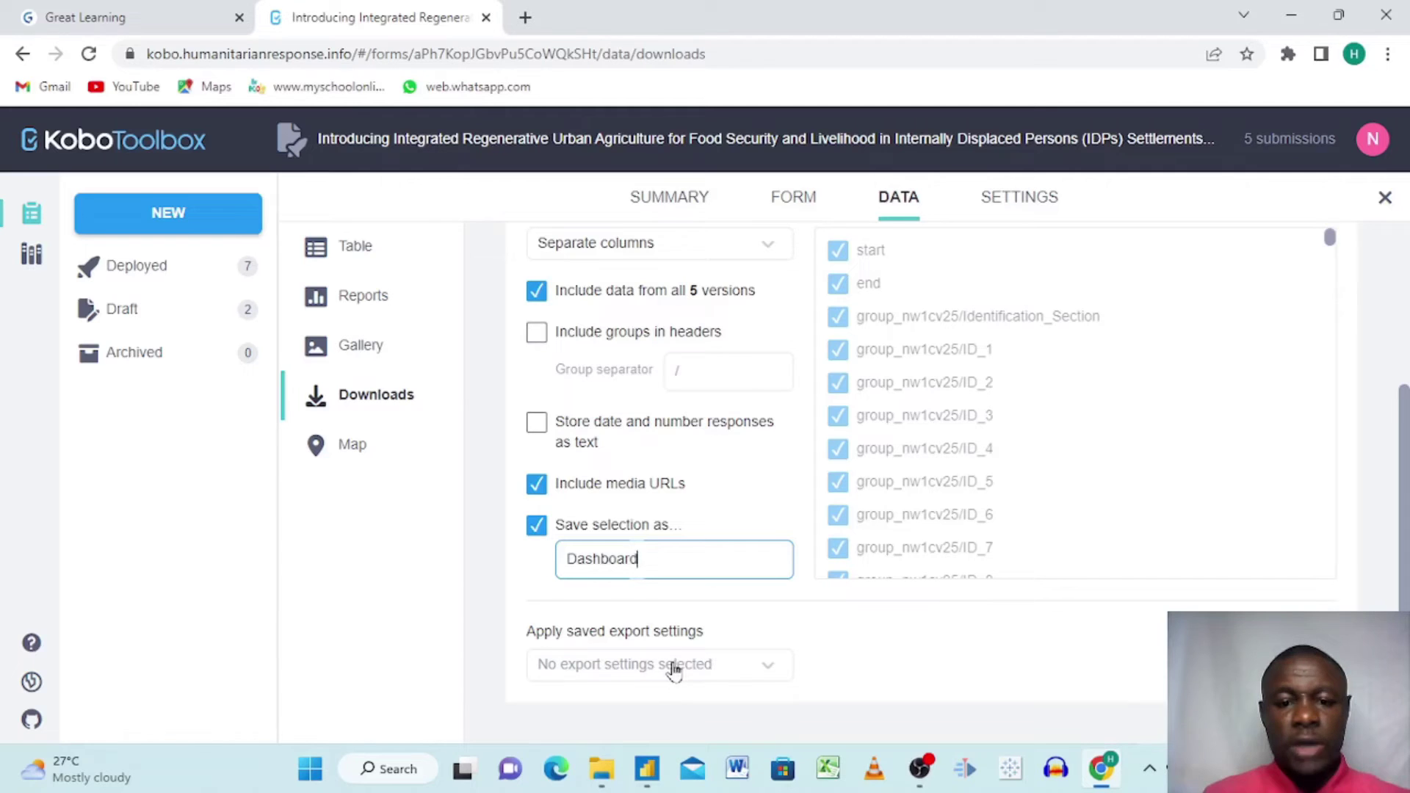
click(766, 670)
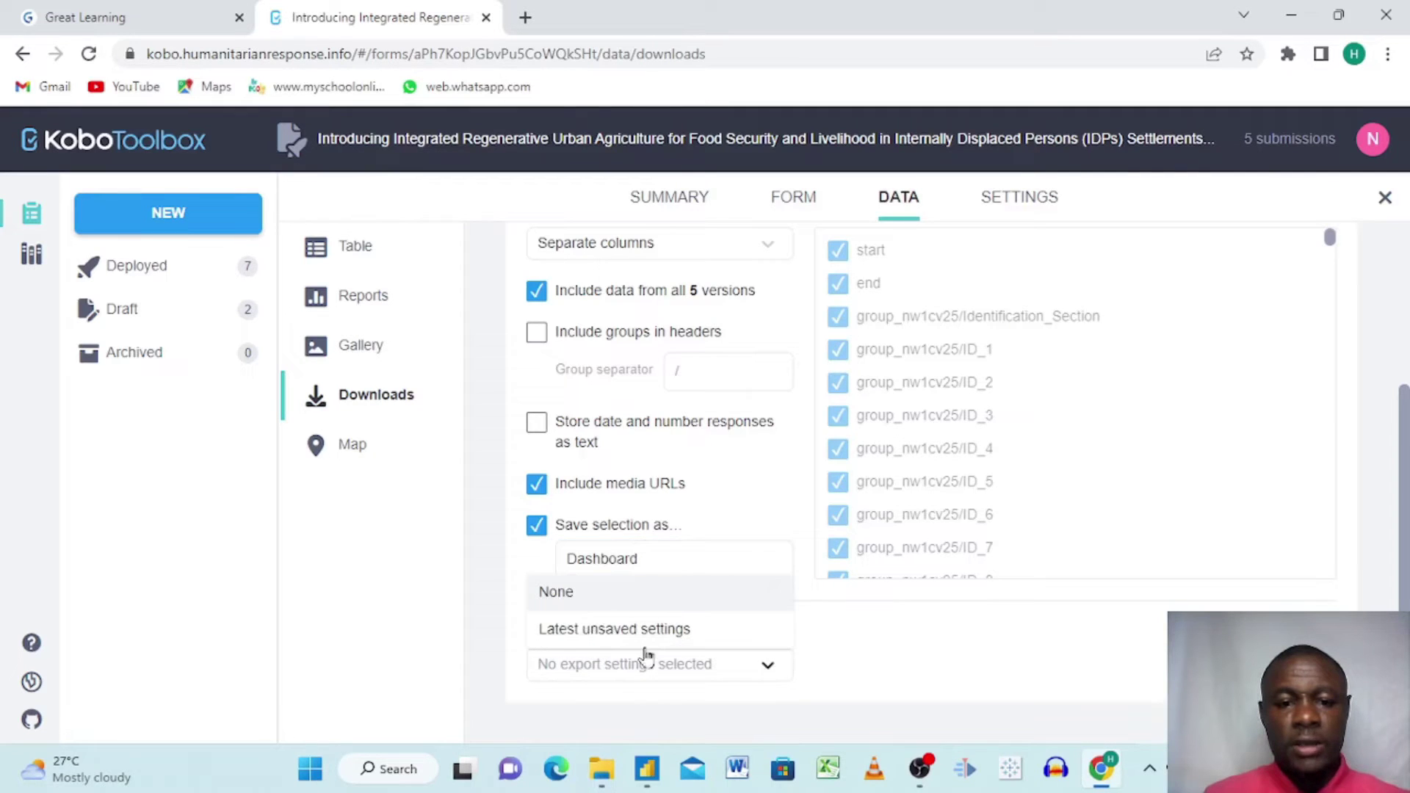
key(Caps_Lock)
key(Caps_Lock)
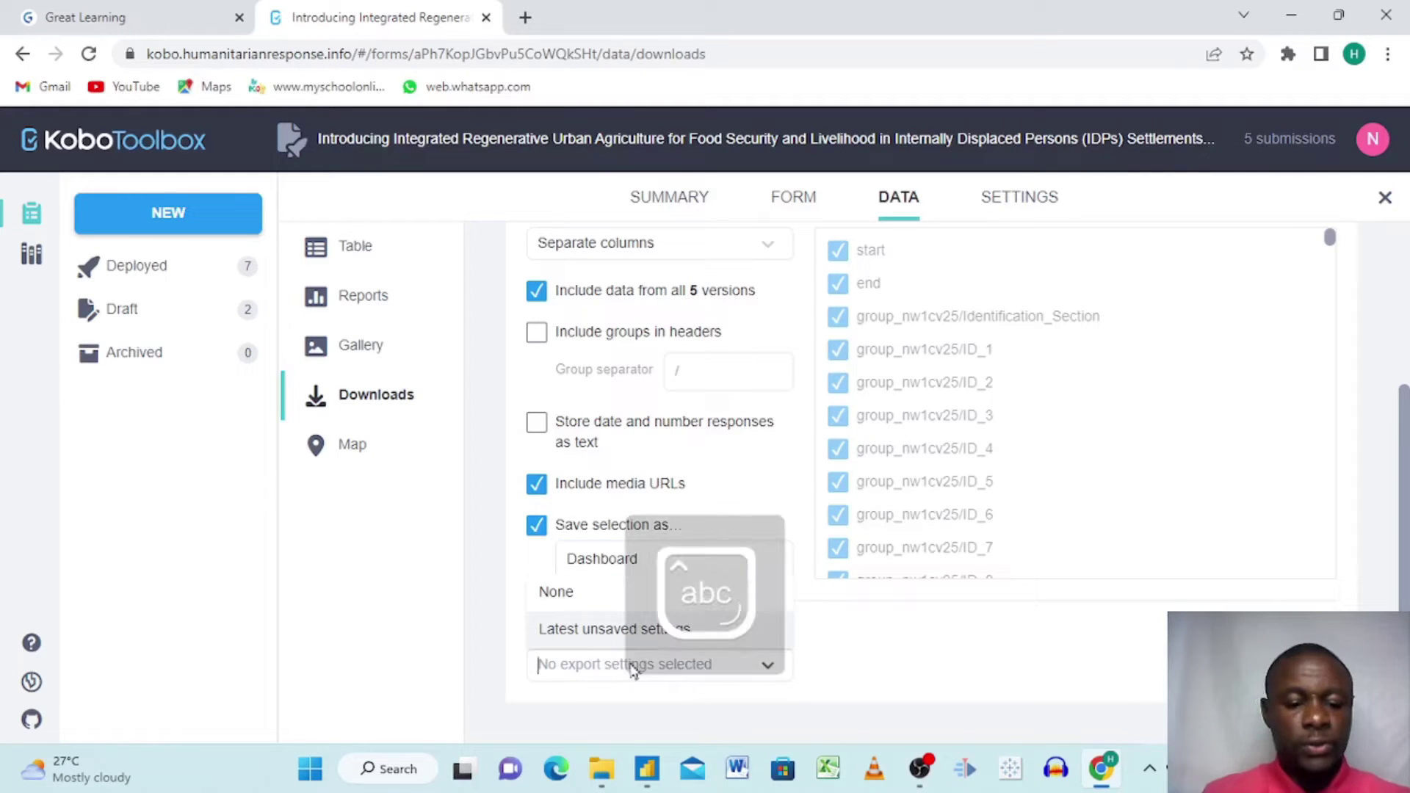
text(Dashboard)
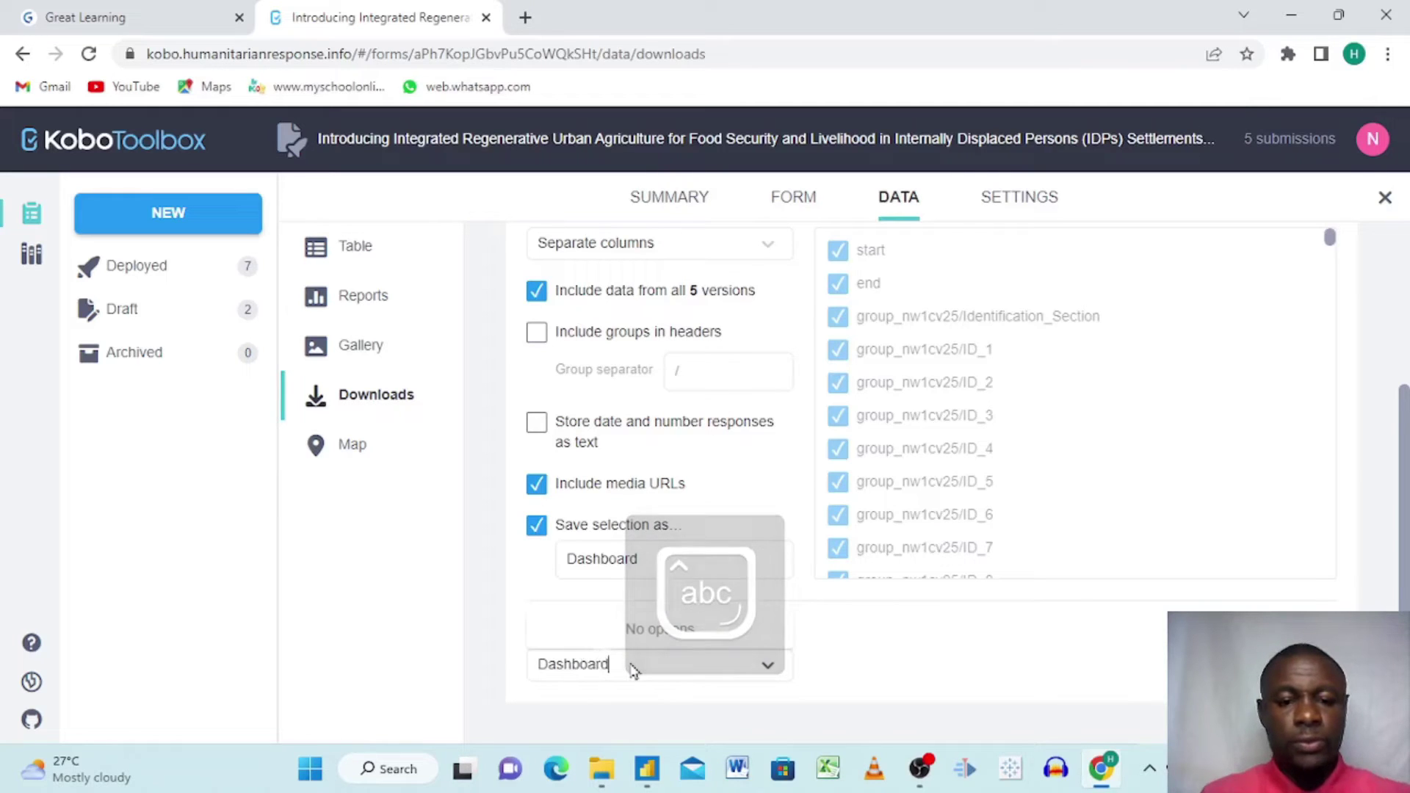
- Recheck the Select Many format, collapsing and re-expanding the advanced export options
scroll(742, 599, up, 1)
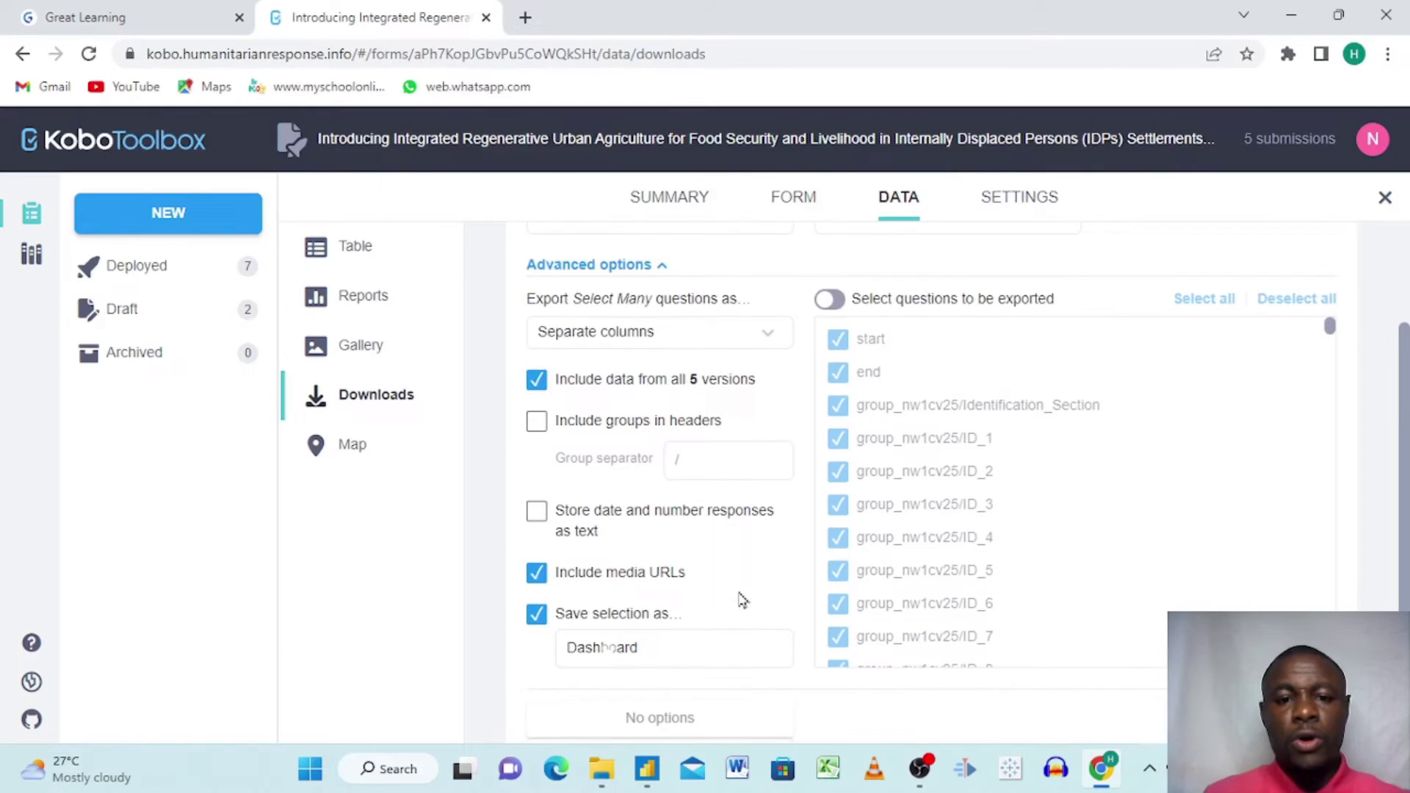
click(768, 339)
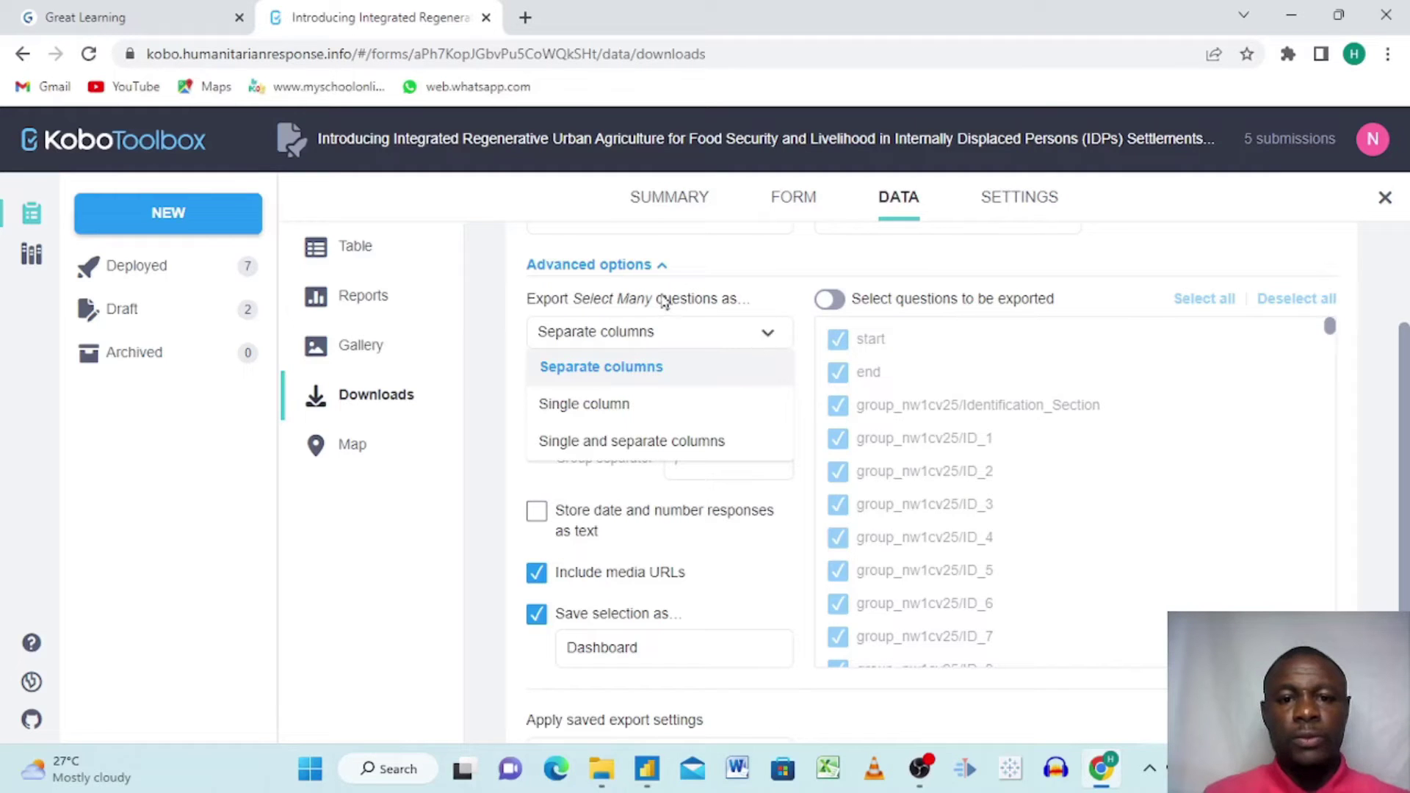
click(667, 272)
click(668, 274)
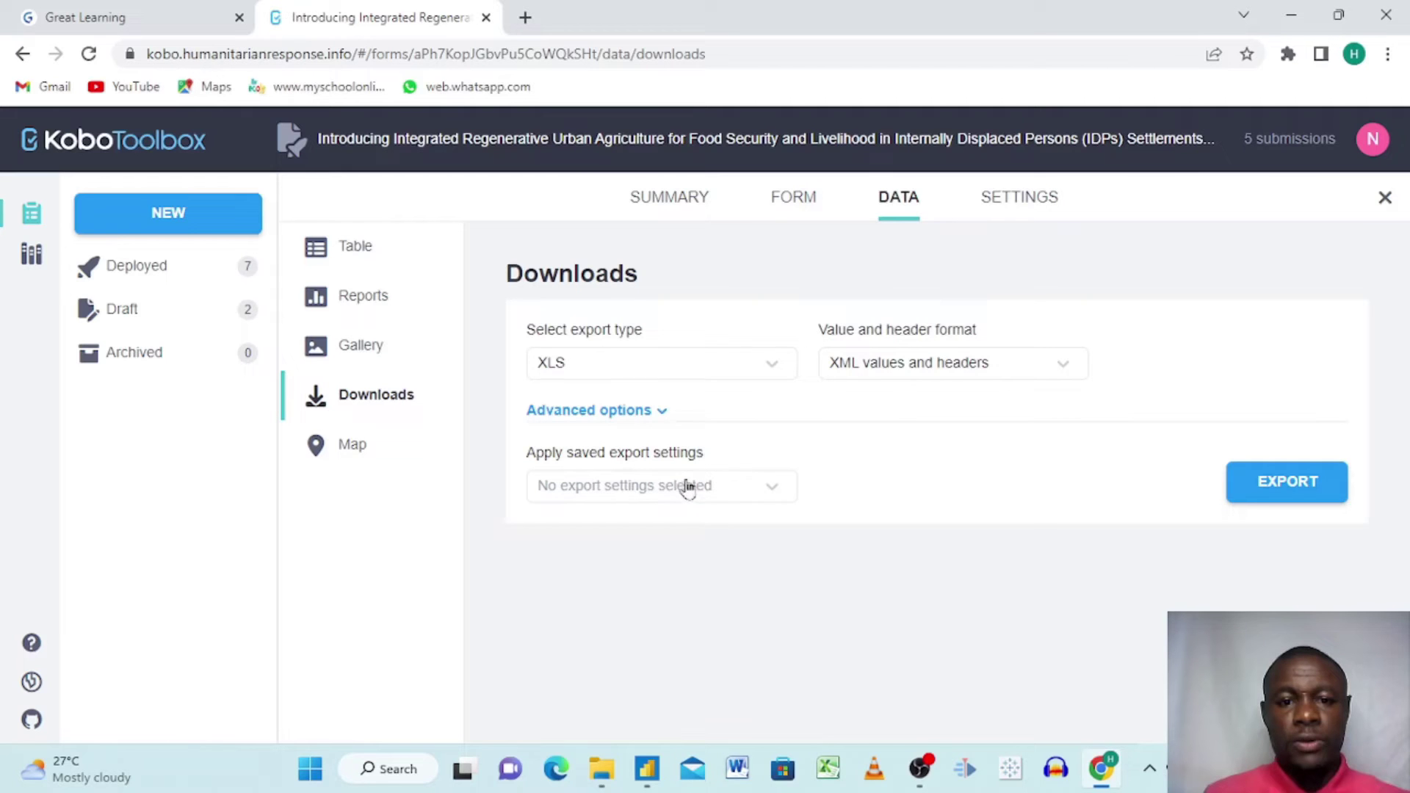
click(666, 416)
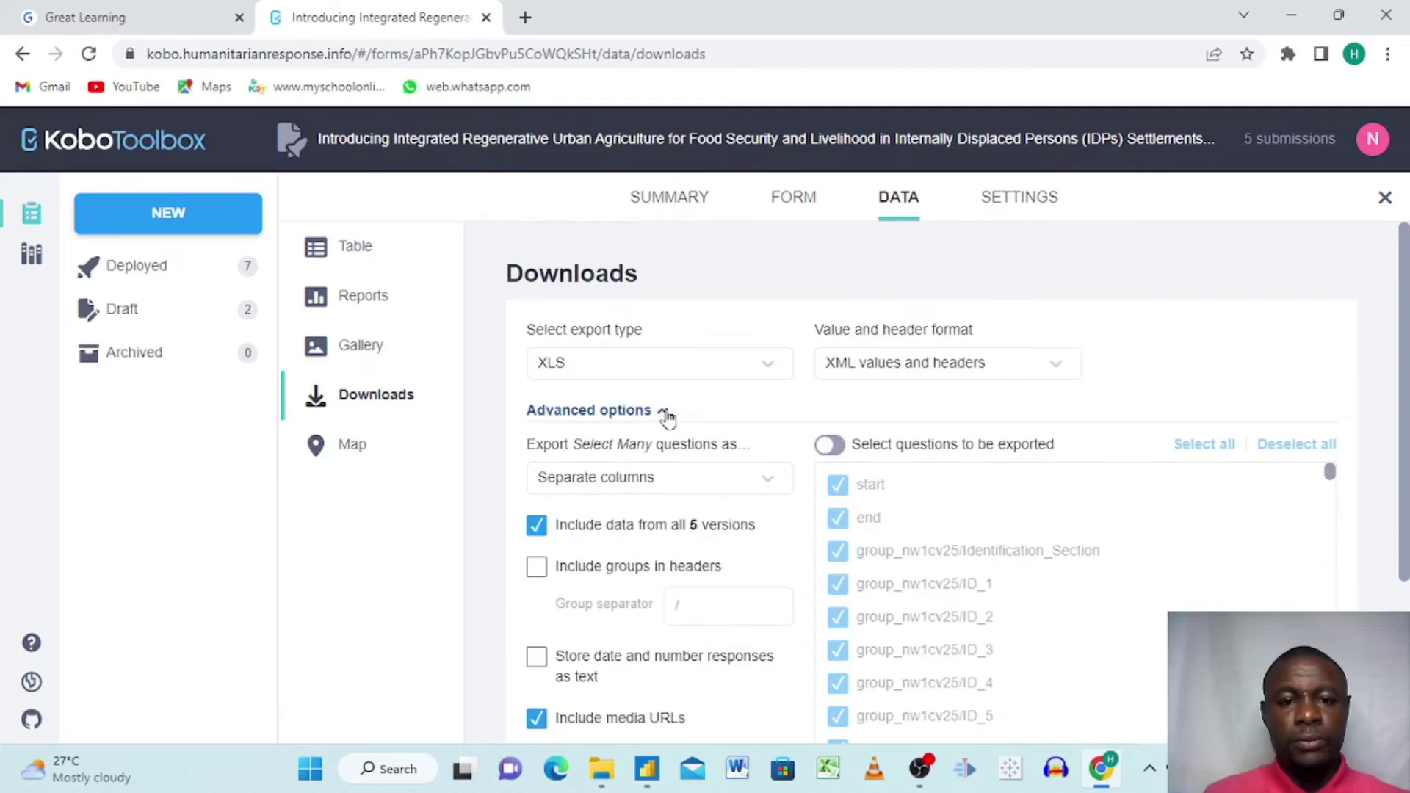
scroll(718, 535, down, 3)
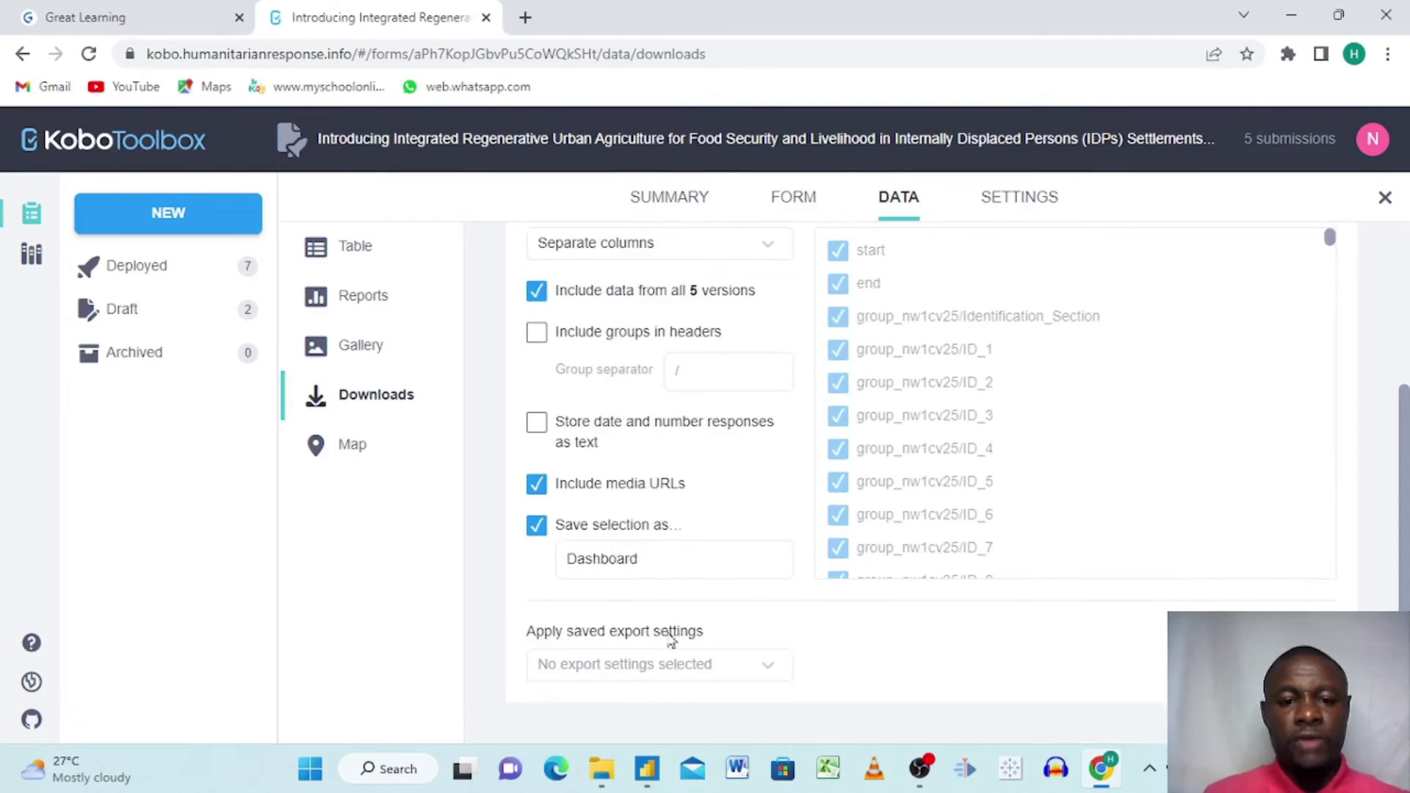
- Enter 'Dashboard' as the saved export settings and export the survey data as XLS
click(640, 666)
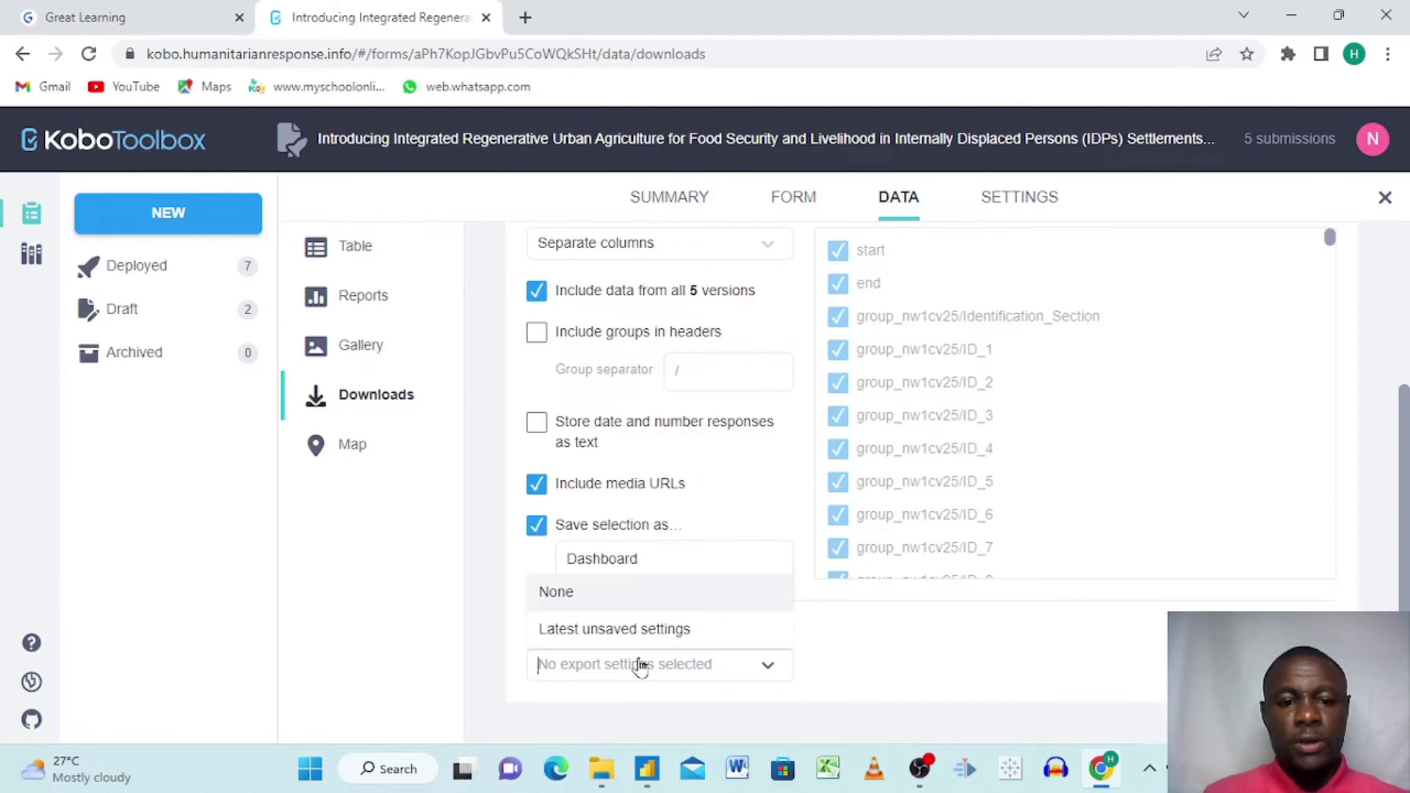
key(Caps_Lock)
text(D)
key(Caps_Lock)
text(as)
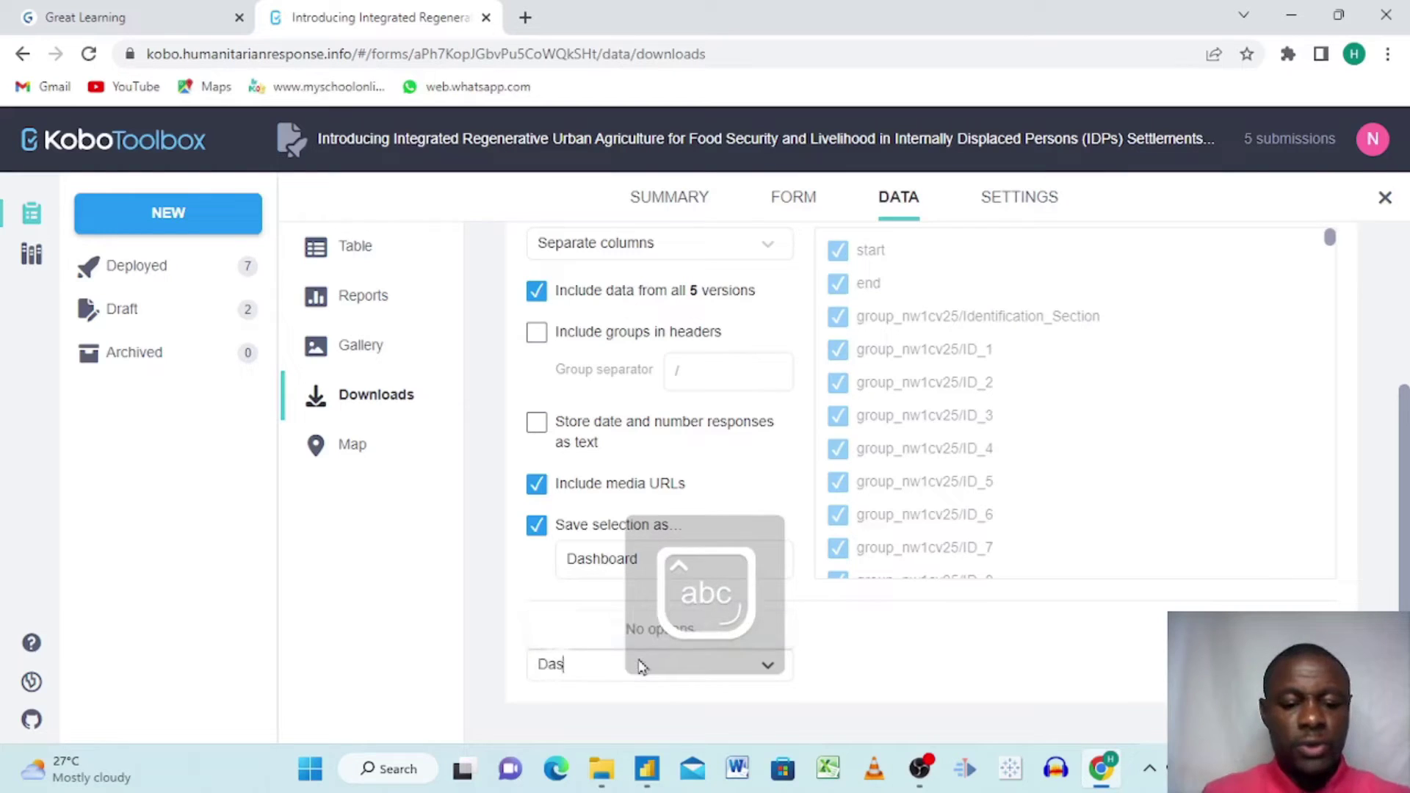
text(hboard)
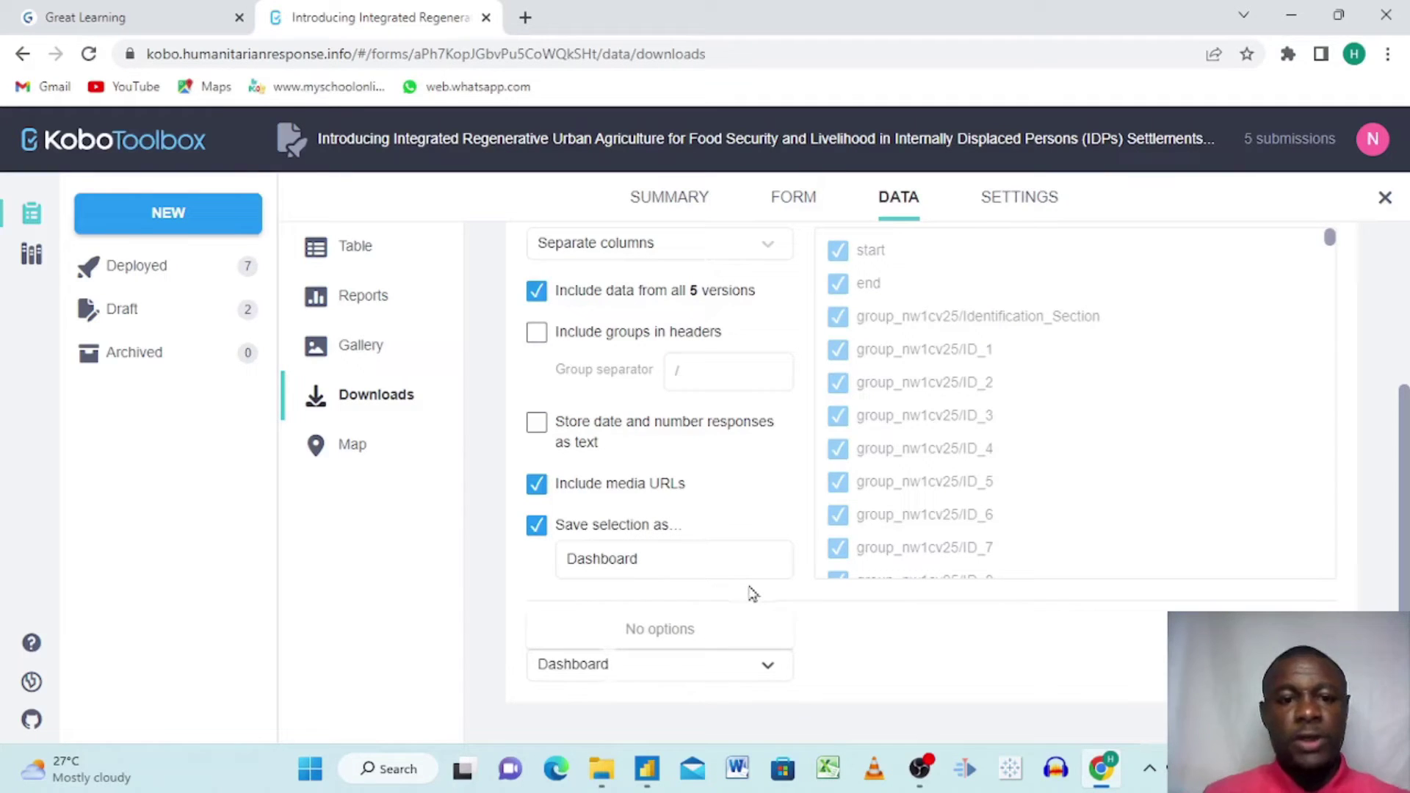
scroll(753, 594, up, 3)
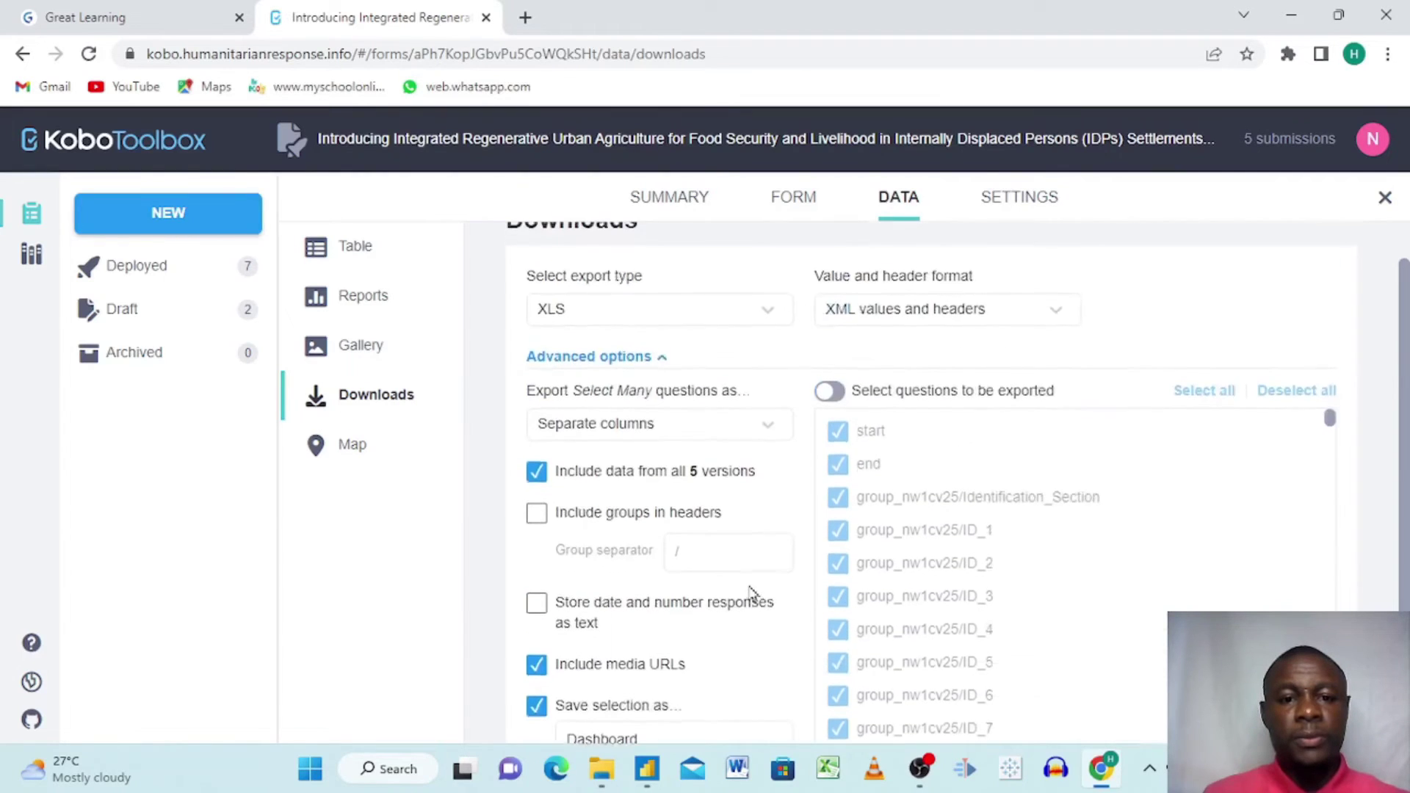
click(663, 360)
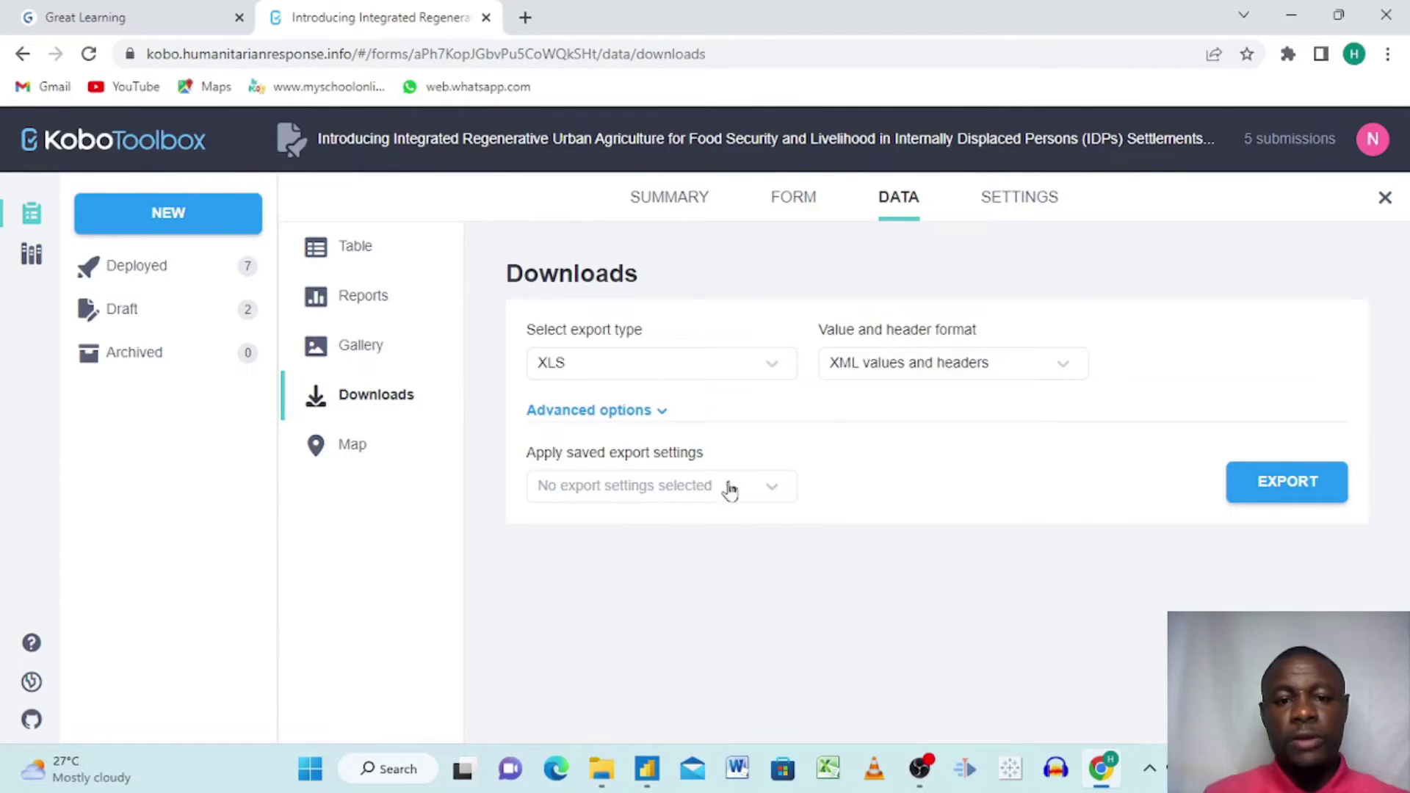
click(1290, 490)
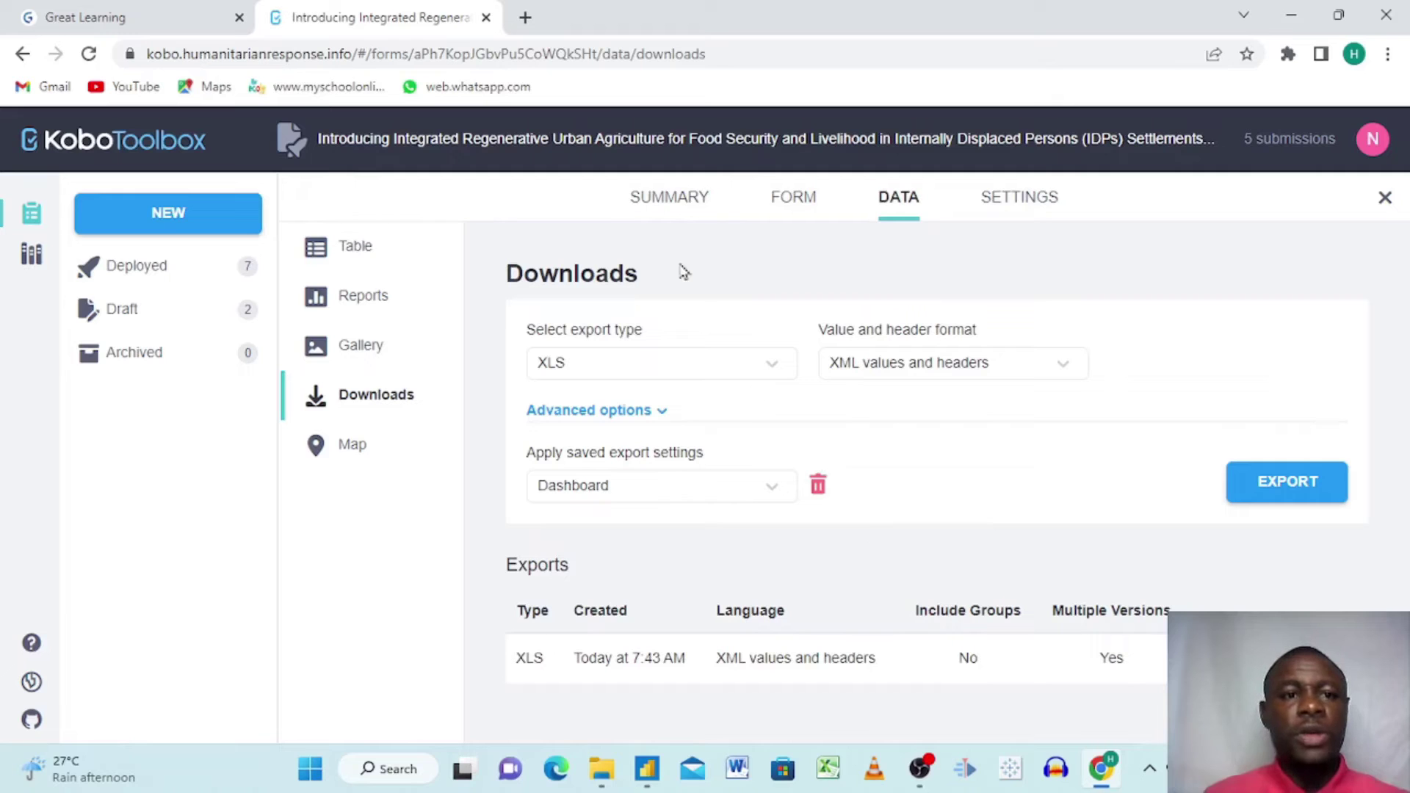
click(719, 58)
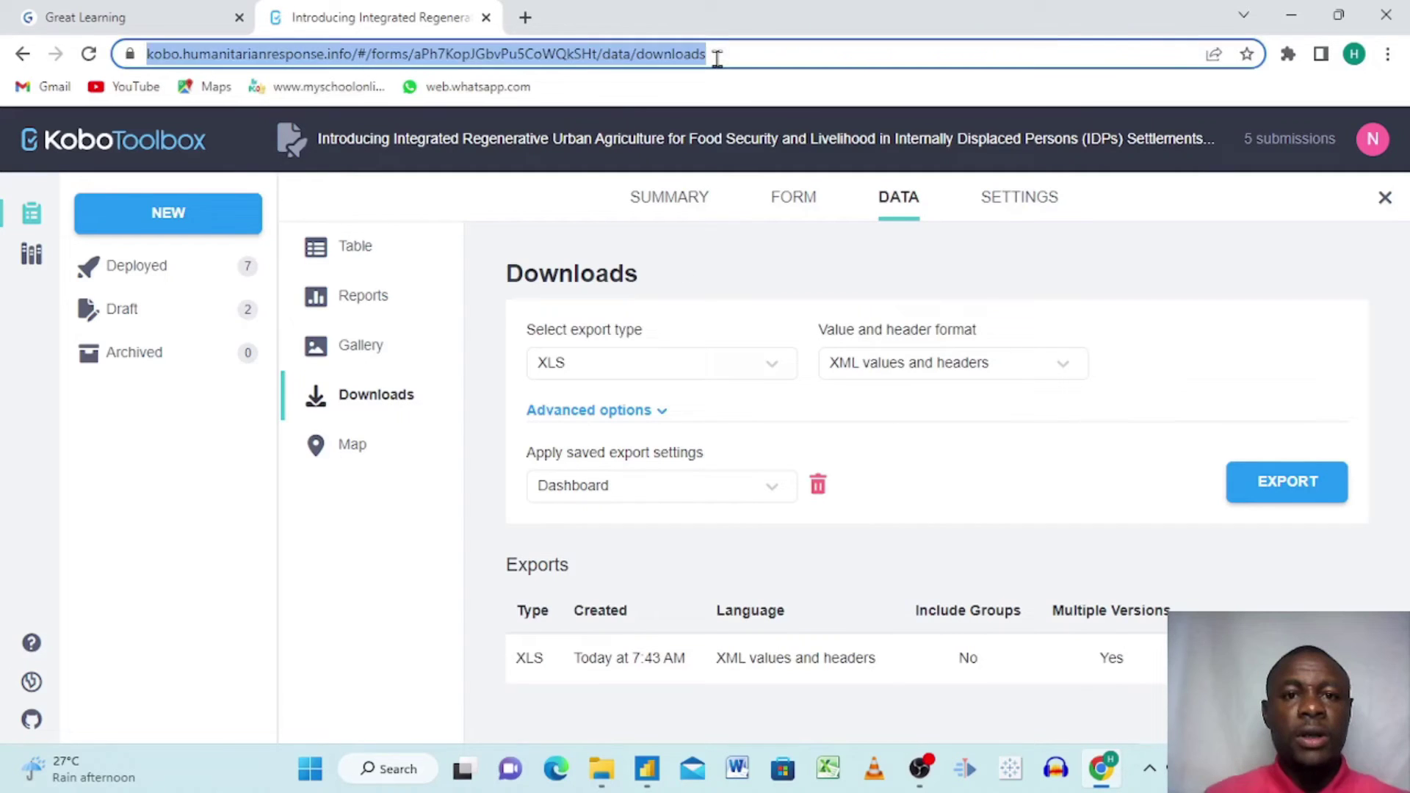
key(End)
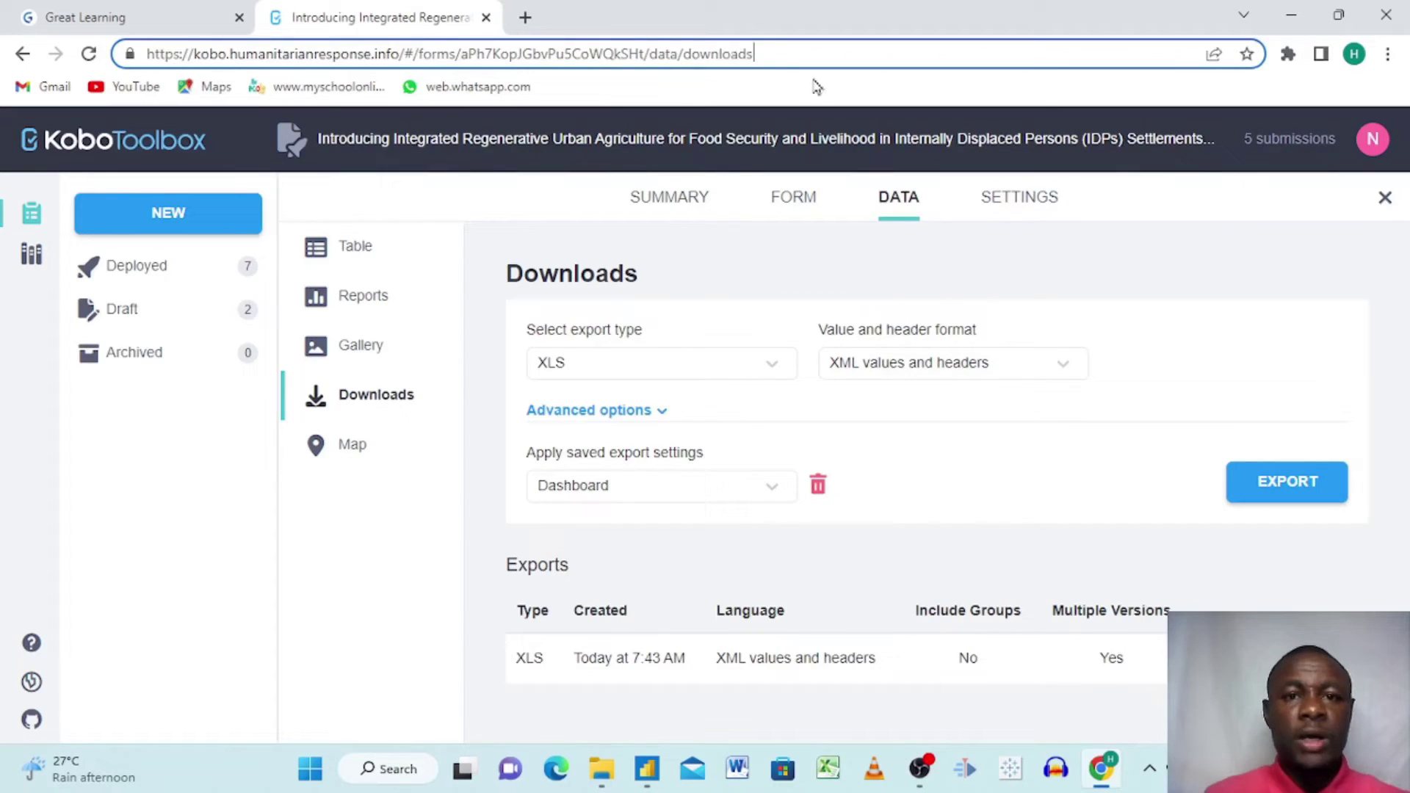
drag(771, 54, 413, 54)
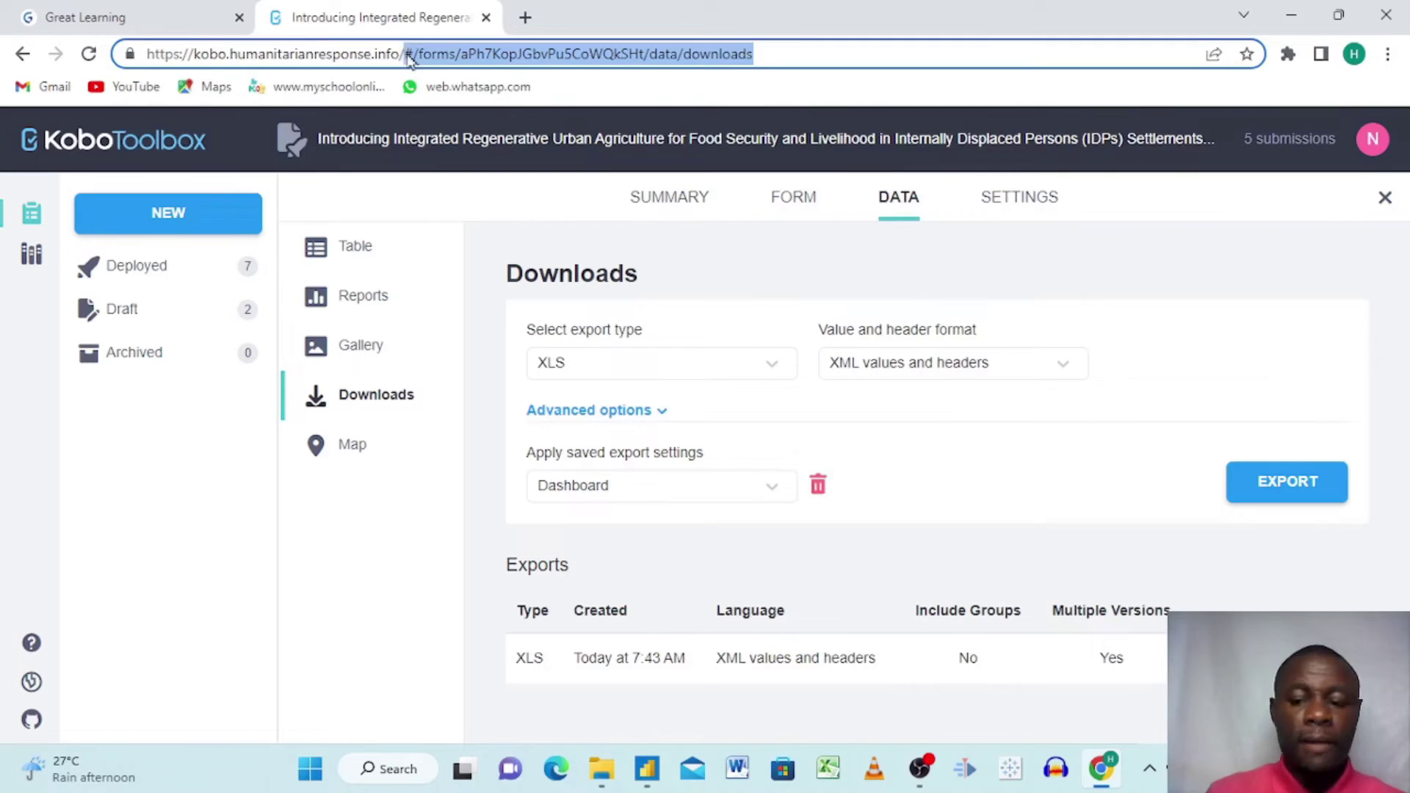
key(BackSpace)
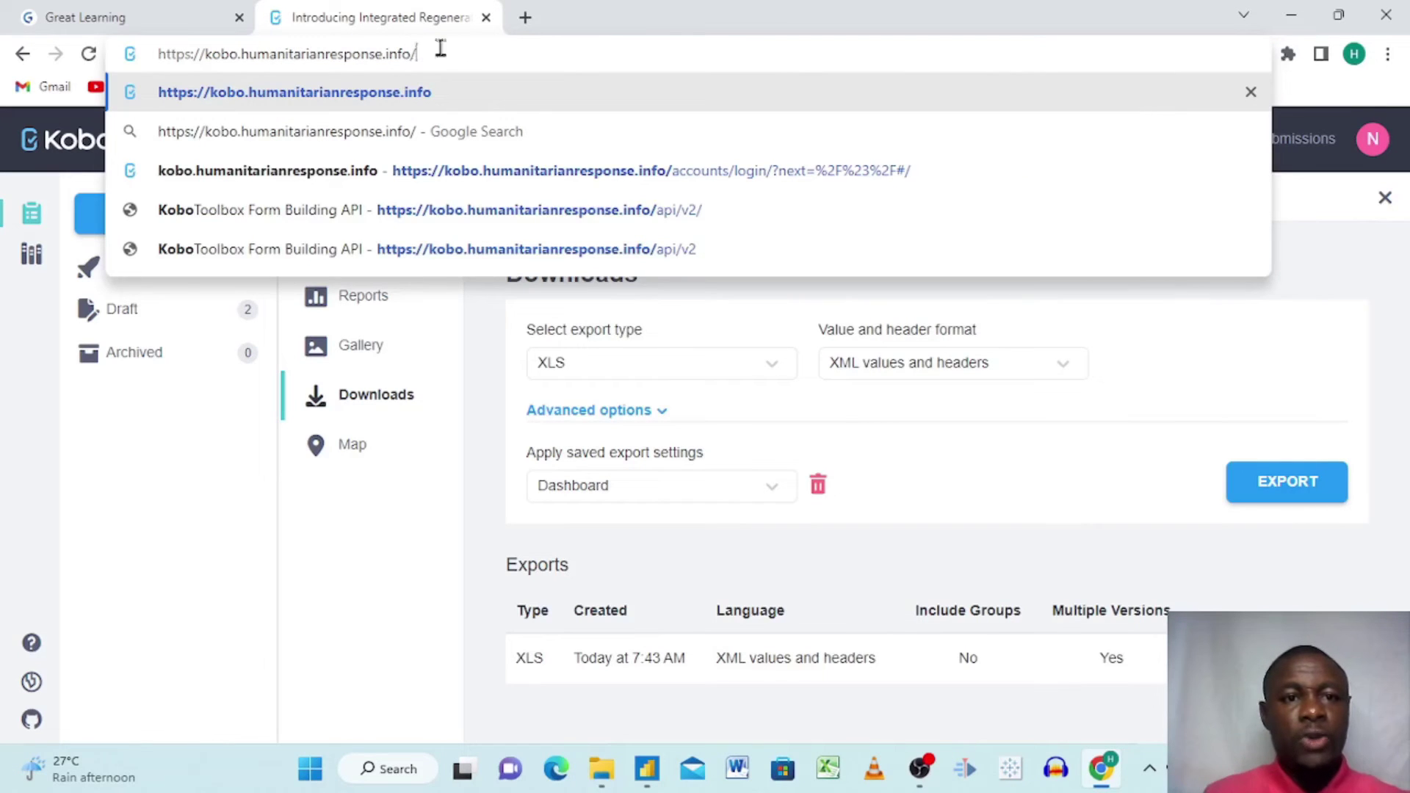
text(api)
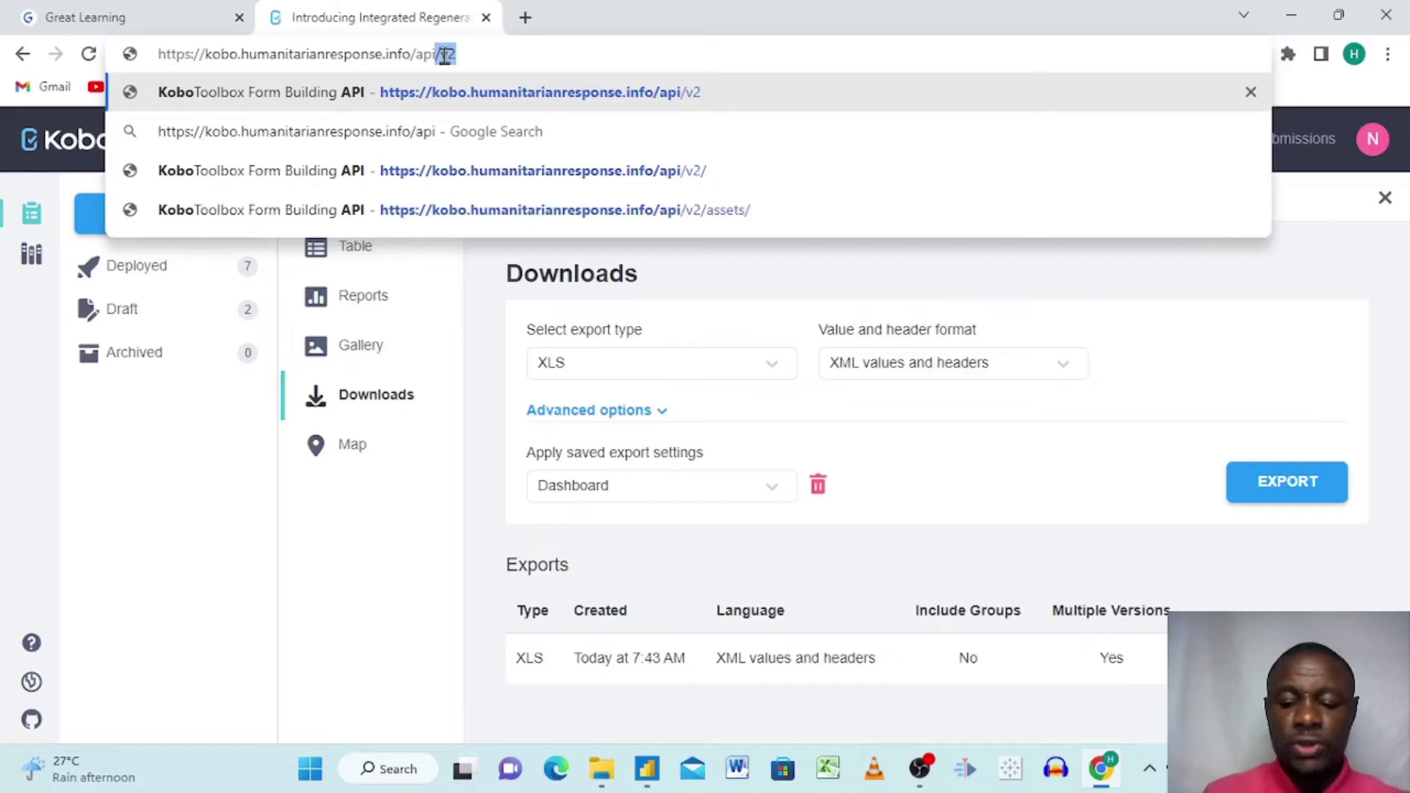
text(/v2)
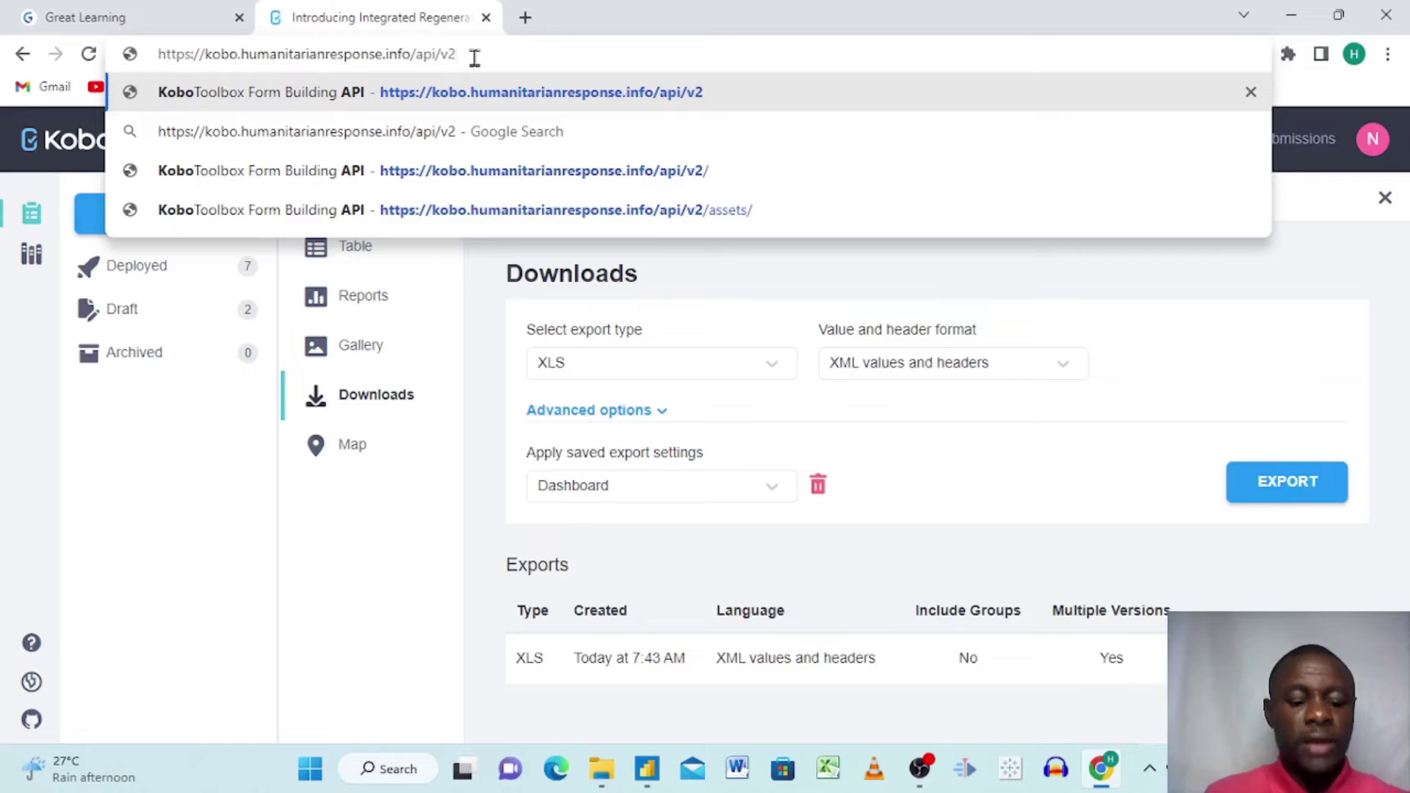
drag(474, 57, 158, 64)
key(ctrl+c)
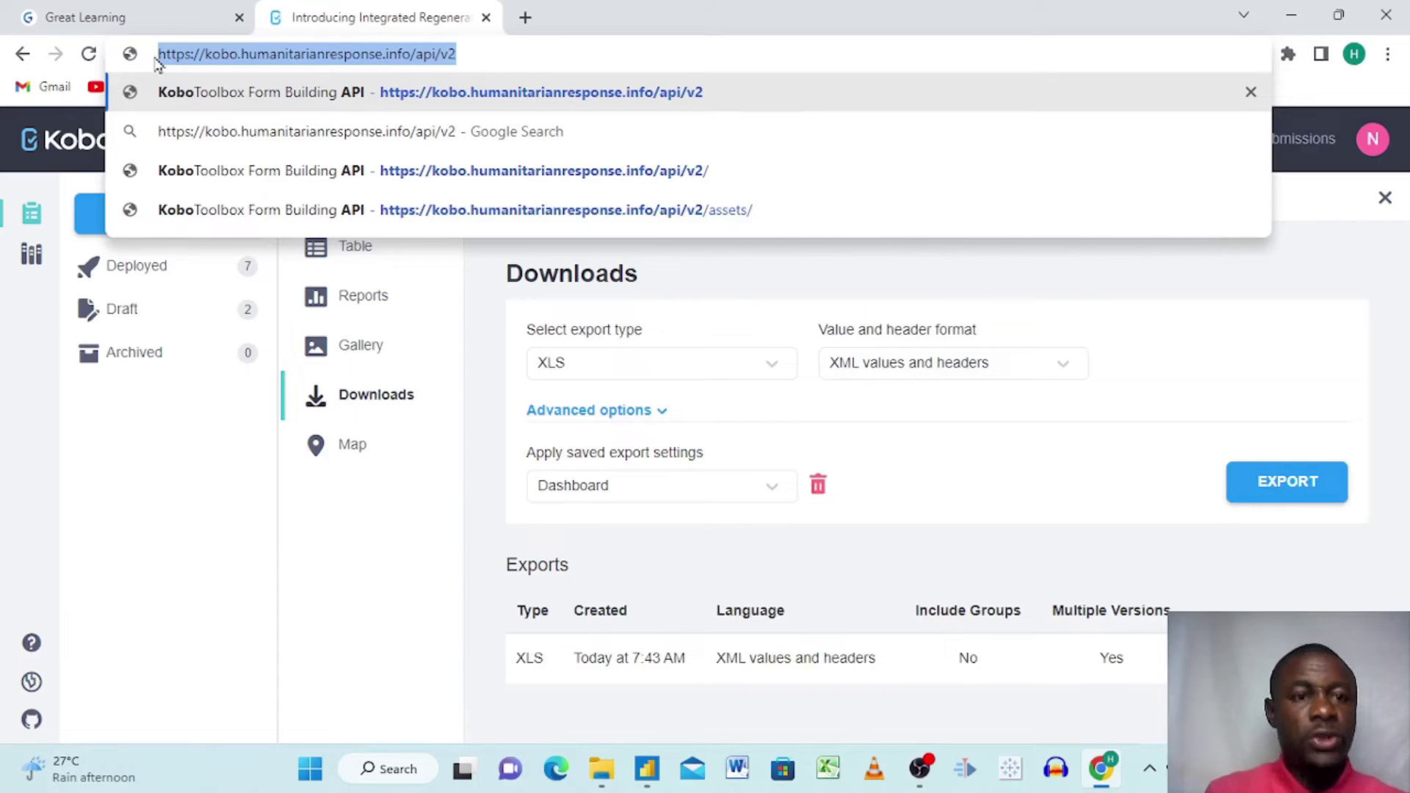
- Load the copied API v2 address in a new browser tab
click(525, 18)
click(561, 60)
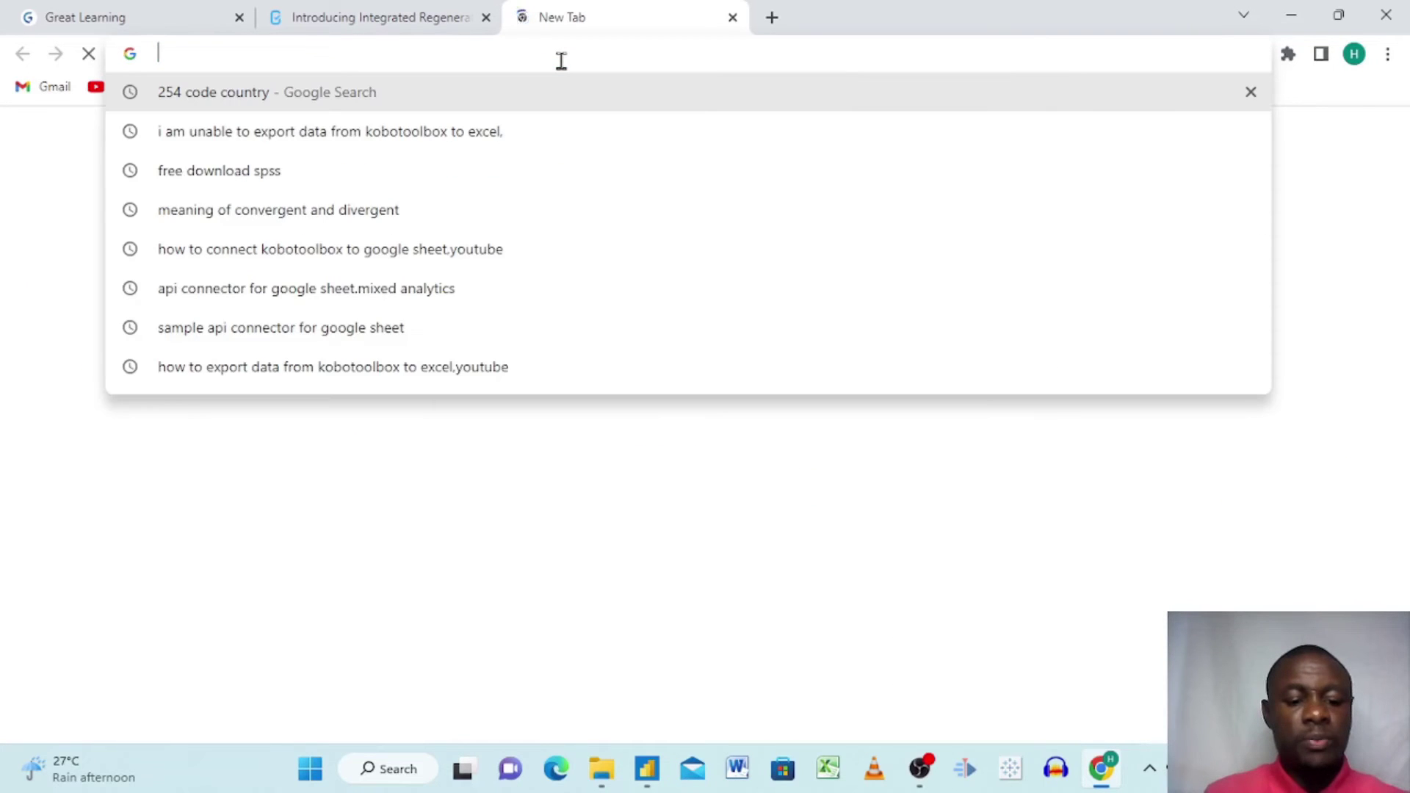
key(ctrl+v)
key(Return)
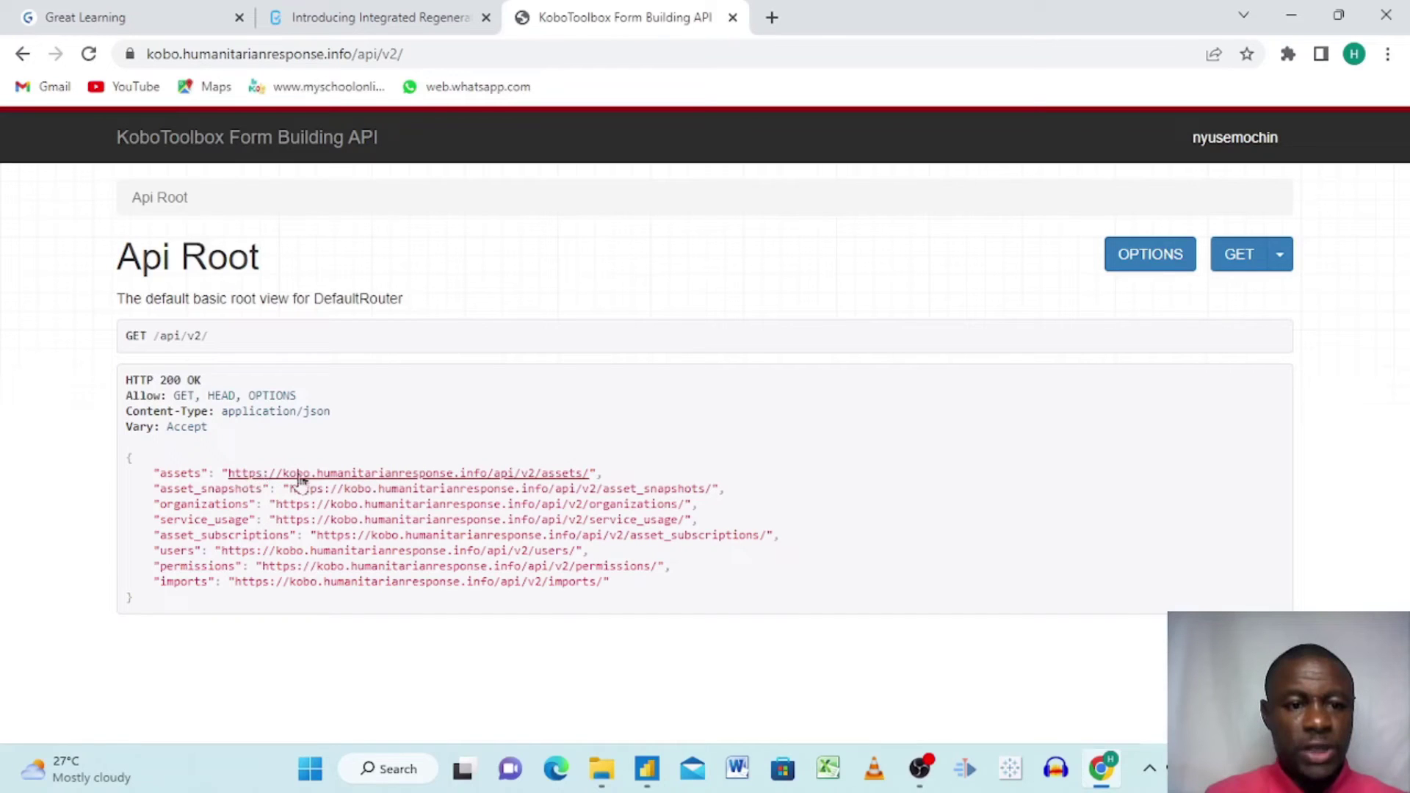
- Open the assets endpoint and scroll through each project's JSON details, briefly checking the Downloads tab
click(343, 478)
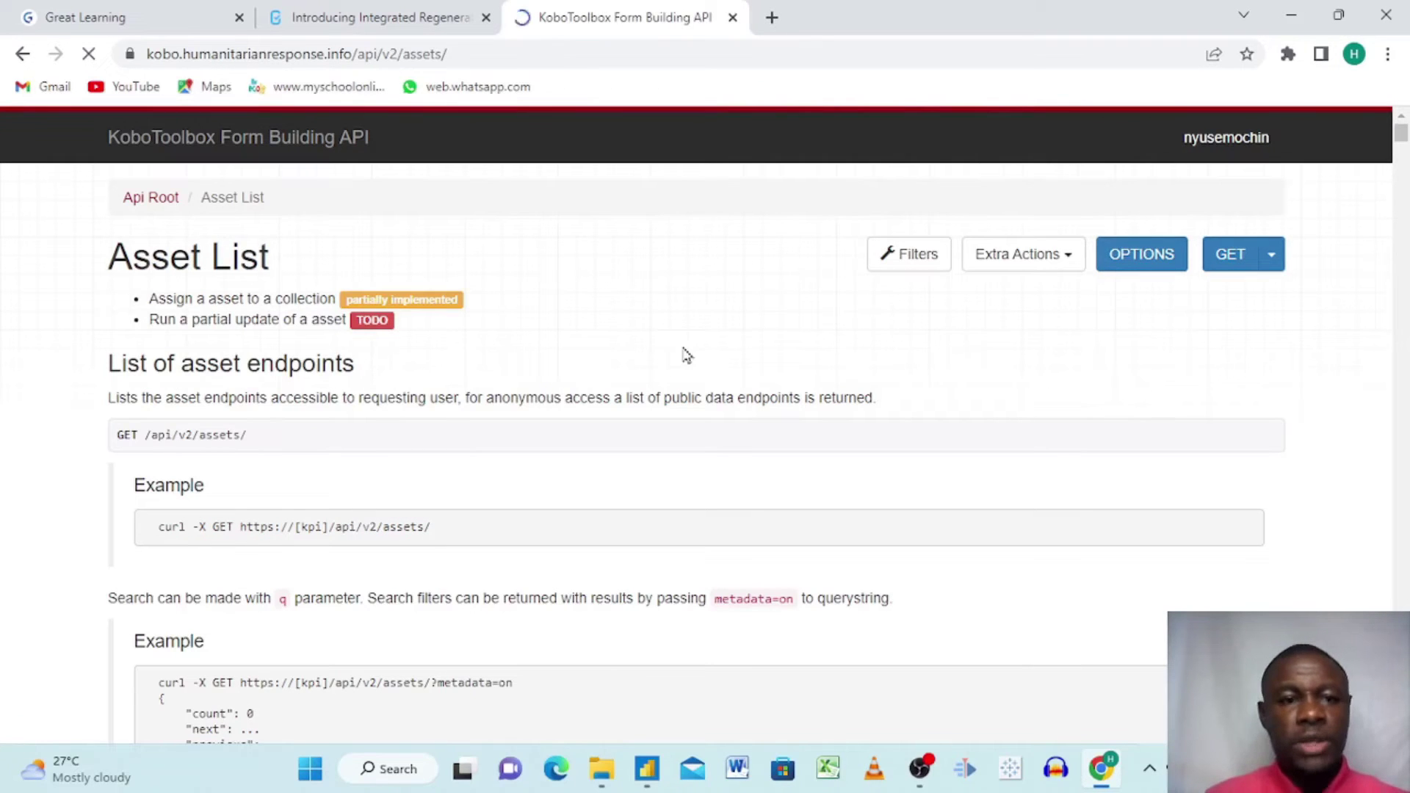
scroll(687, 356, down, 12)
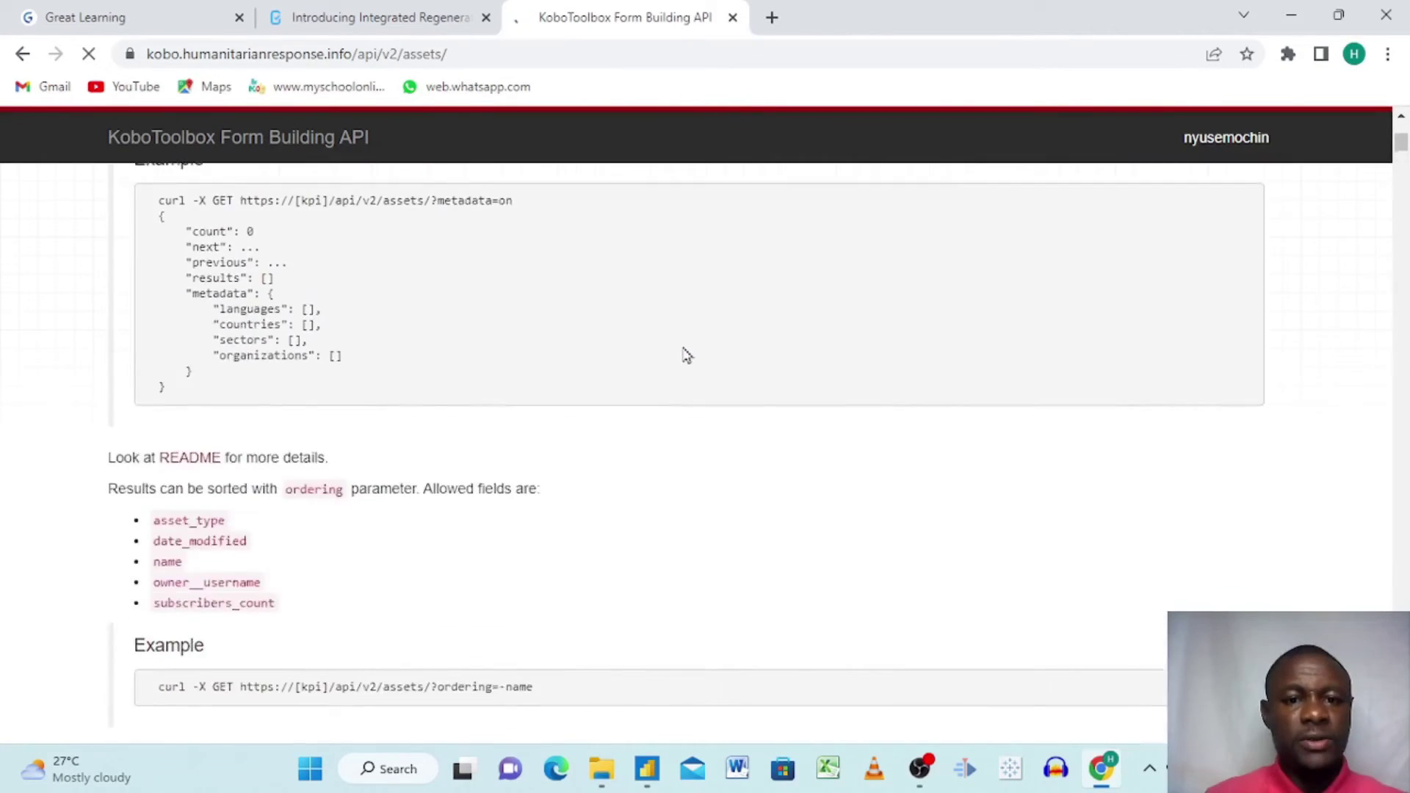
scroll(687, 355, down, 8)
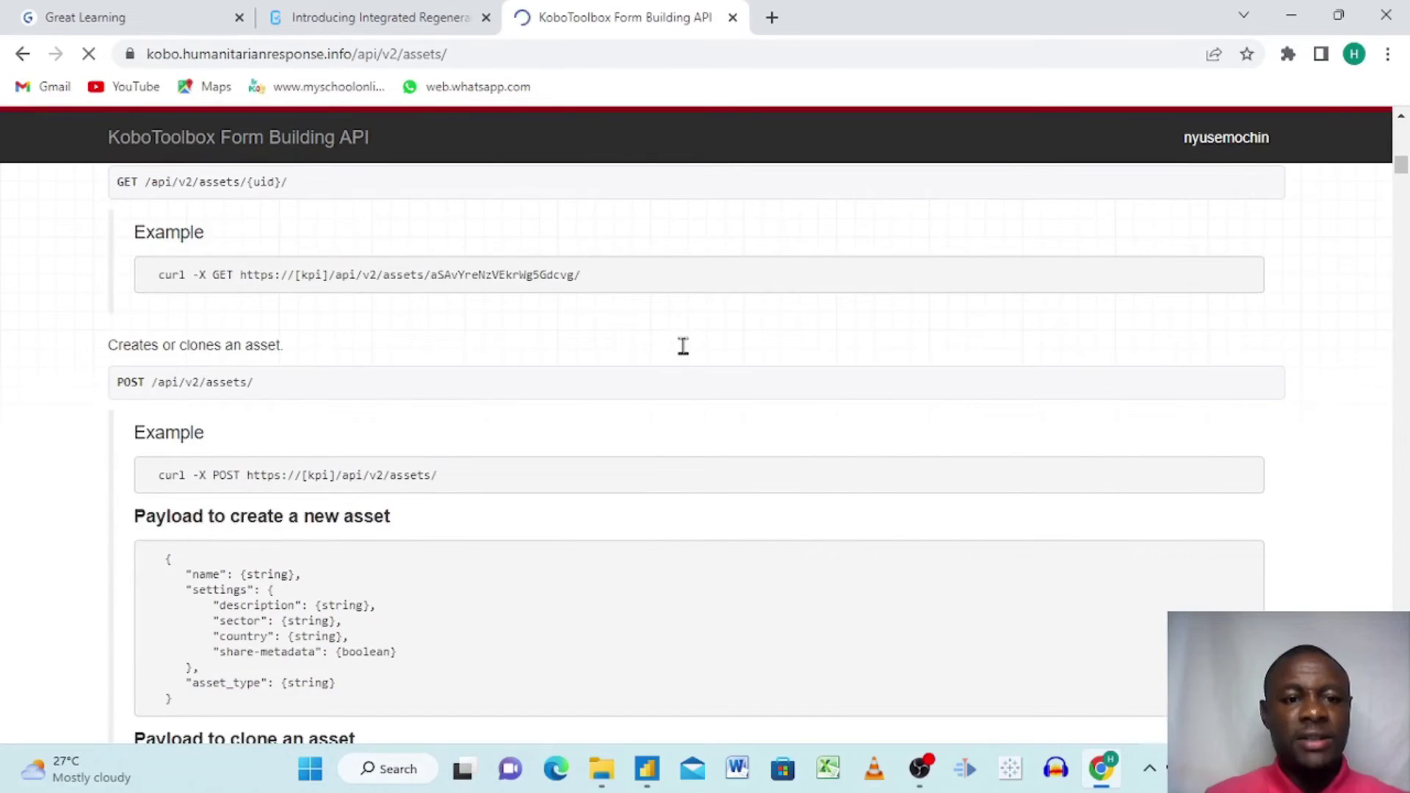
scroll(687, 355, down, 1)
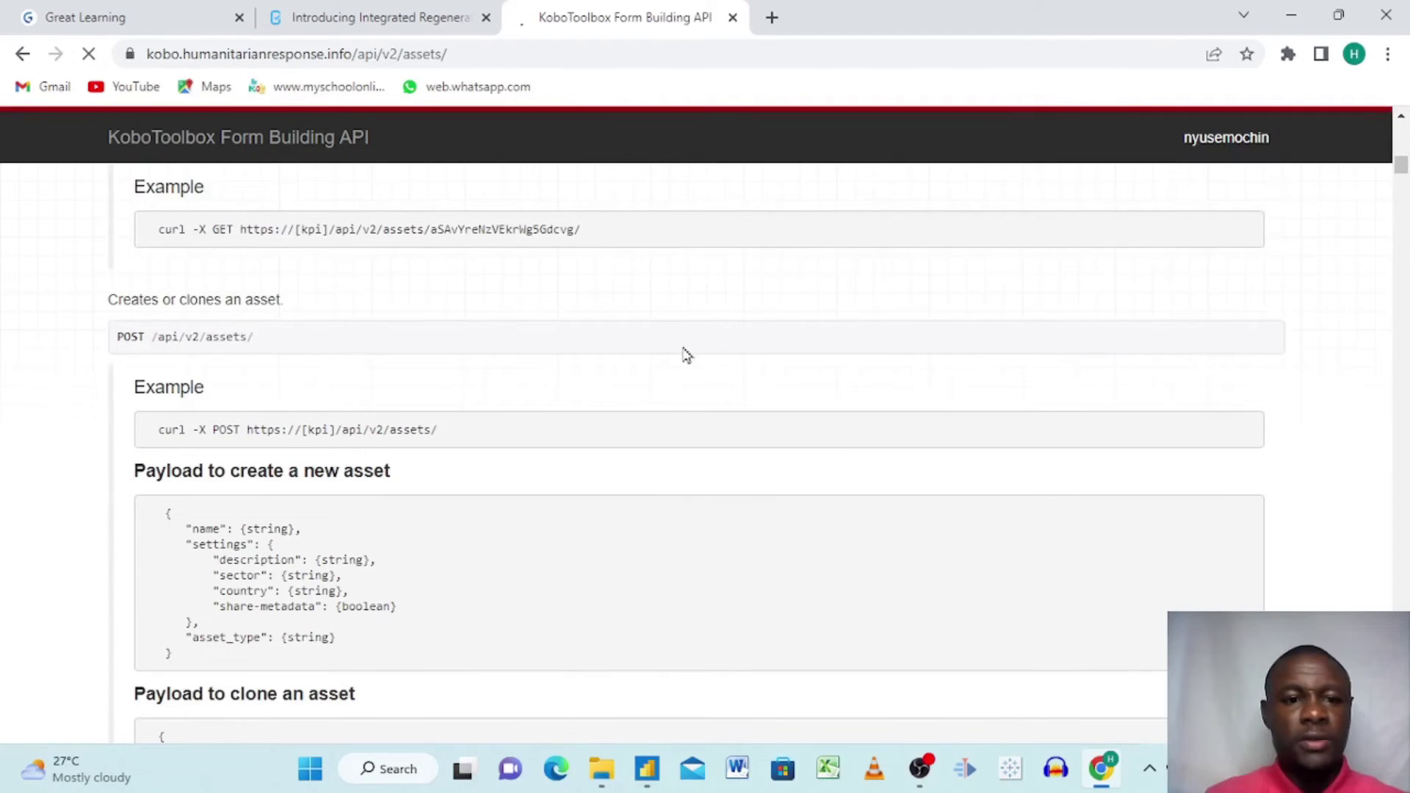
scroll(687, 356, down, 15)
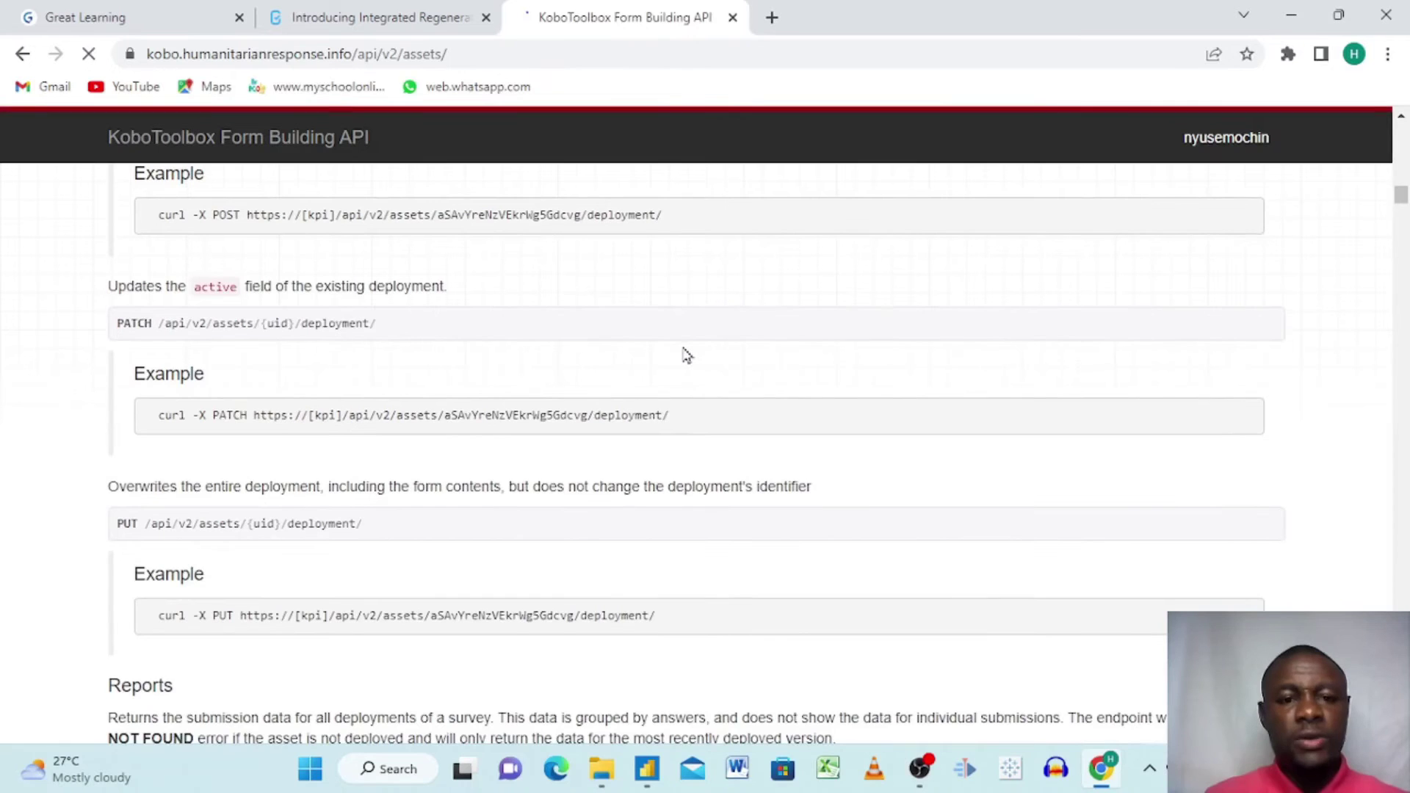
scroll(629, 533, down, 15)
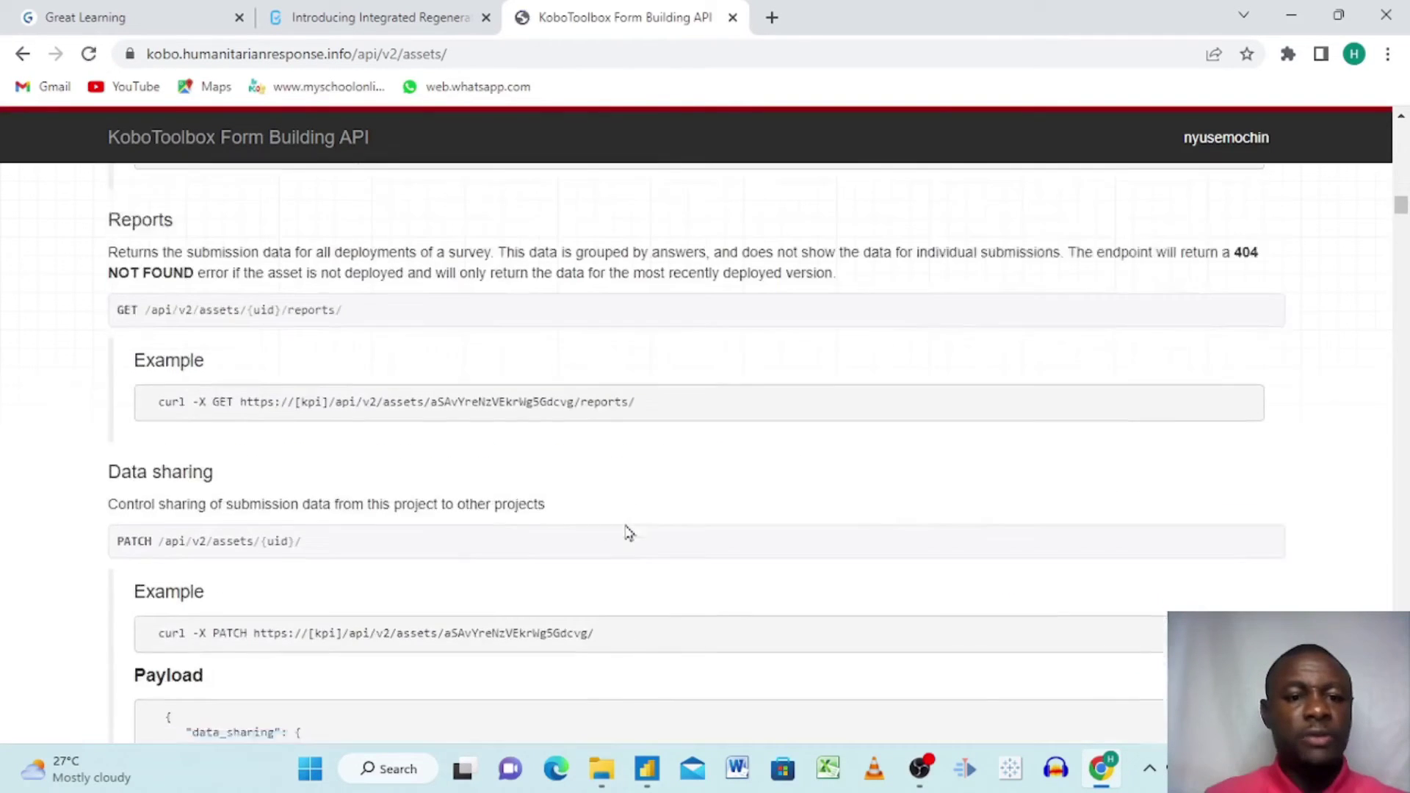
scroll(629, 533, down, 15)
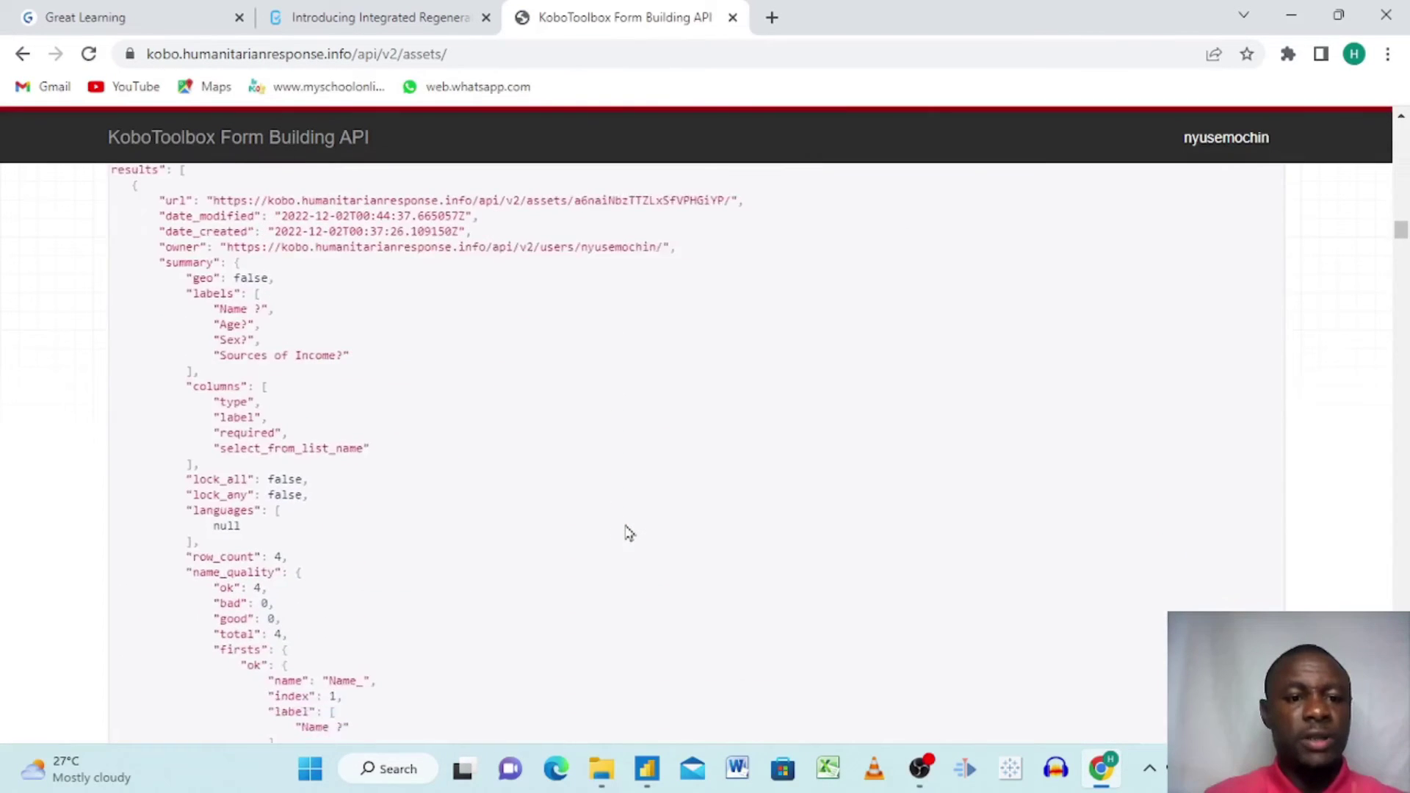
scroll(630, 534, down, 15)
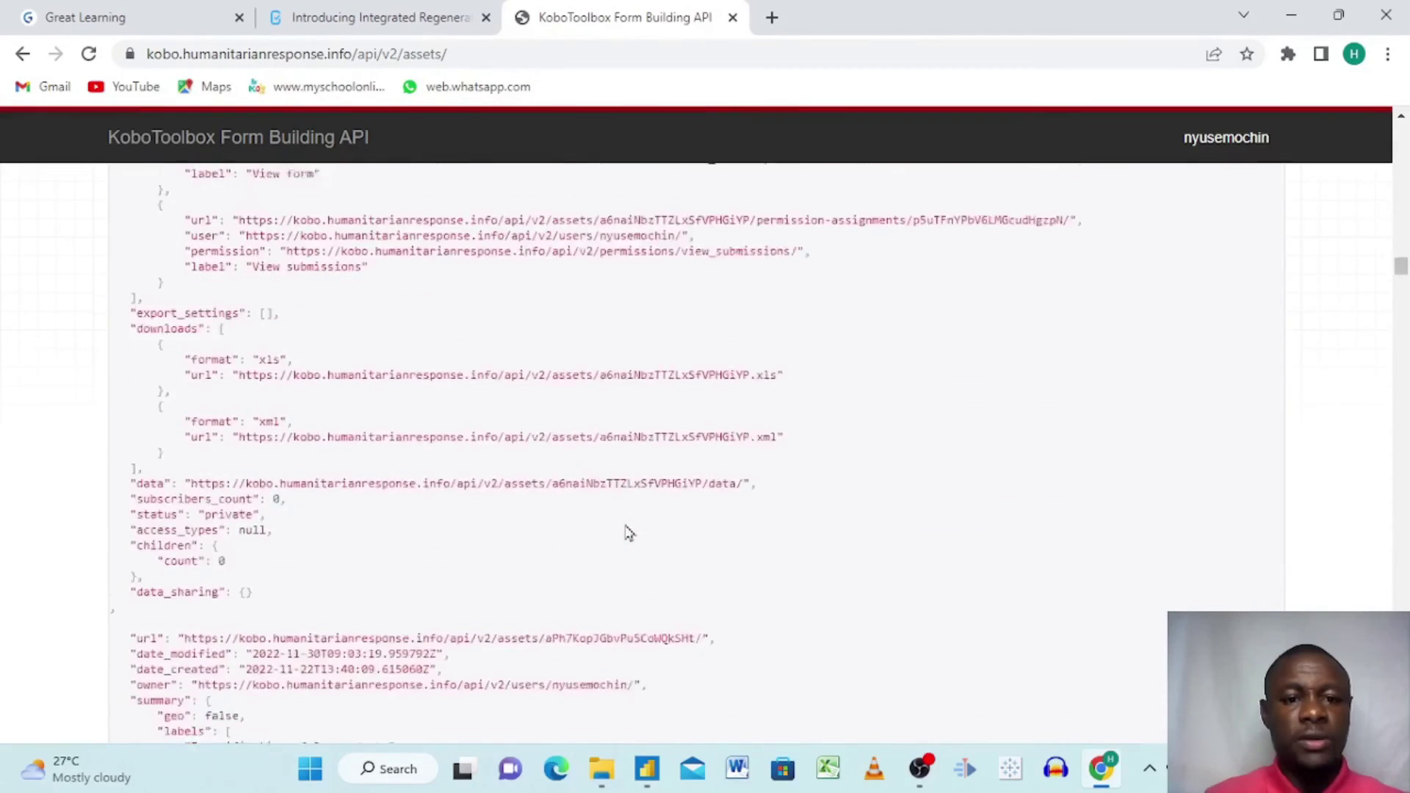
scroll(630, 533, up, 6)
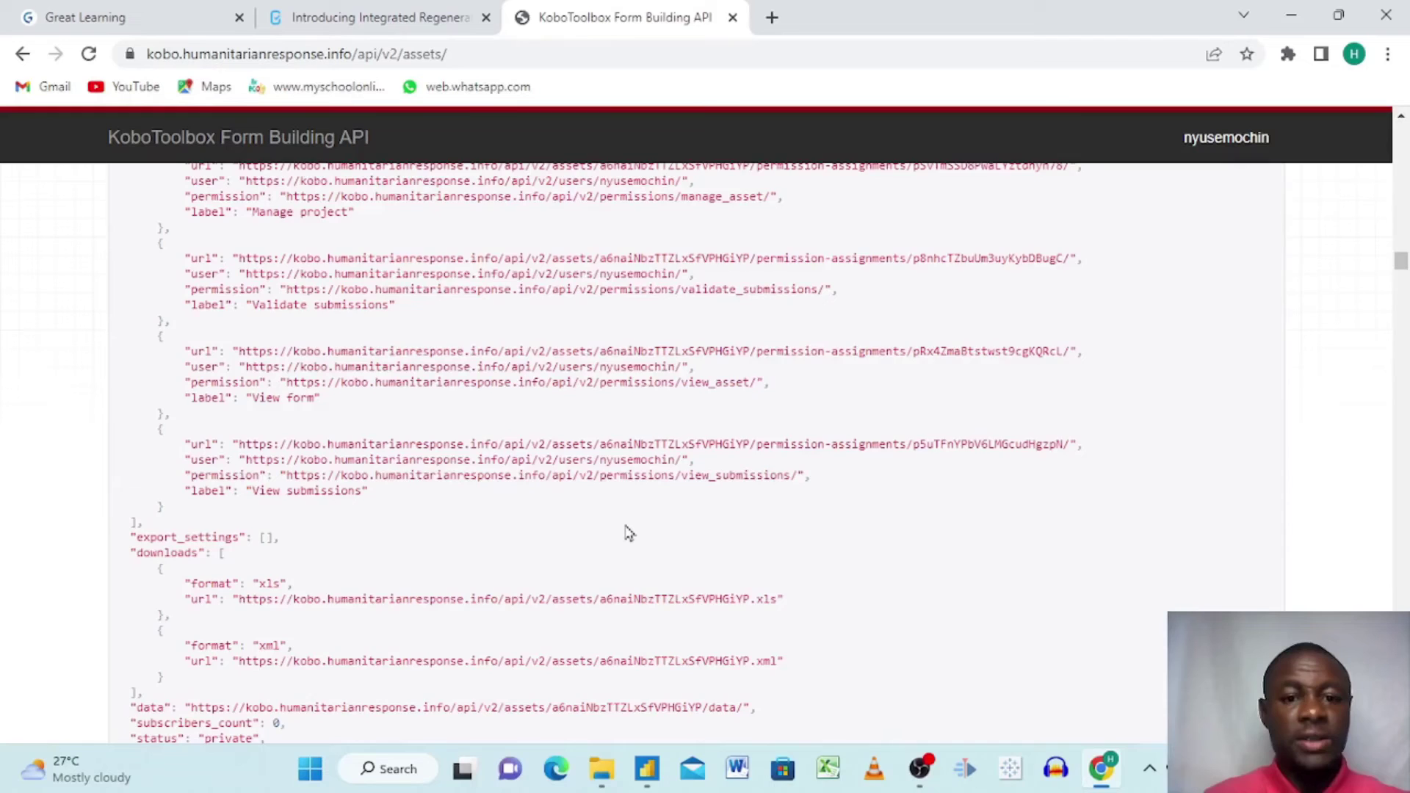
scroll(630, 534, up, 5)
click(386, 16)
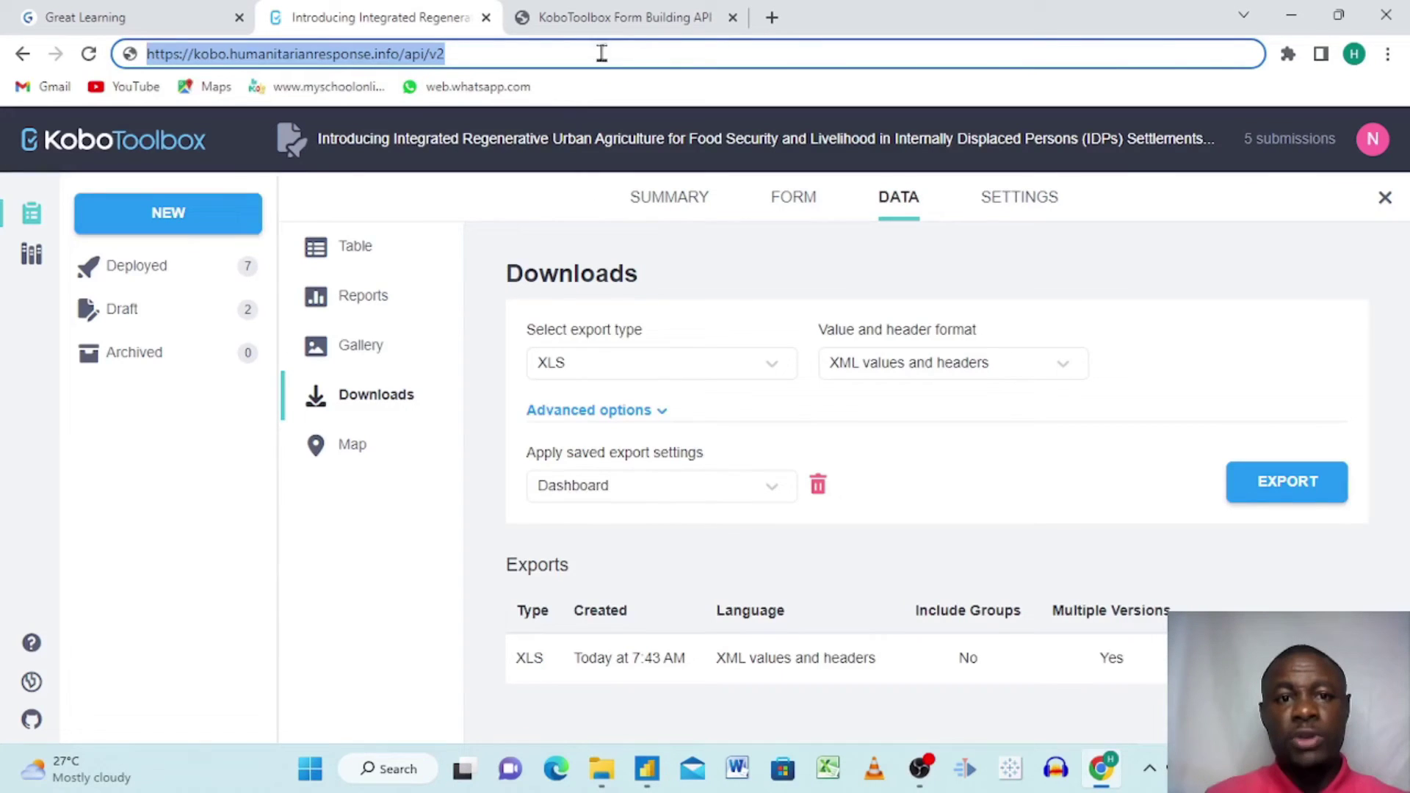
click(639, 16)
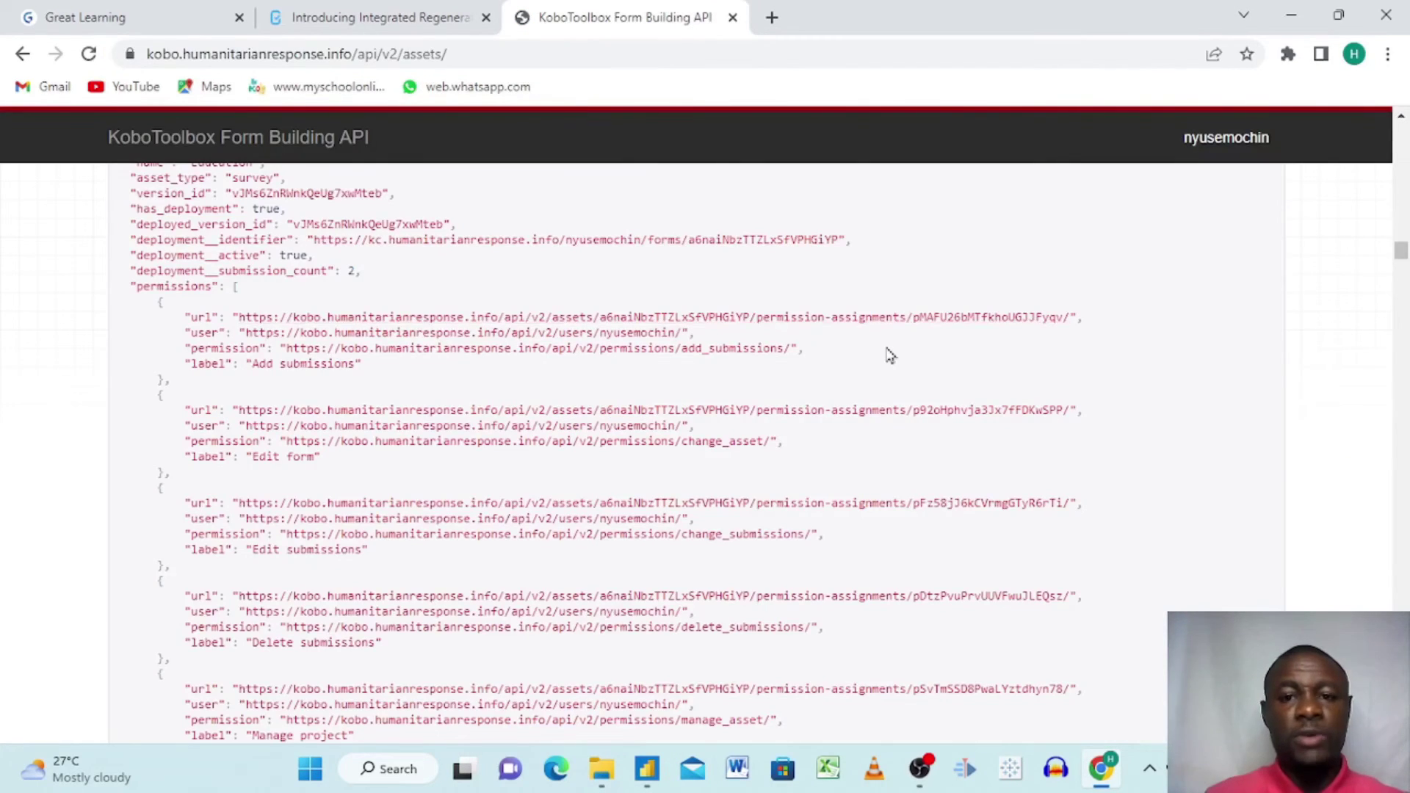
scroll(890, 355, up, 10)
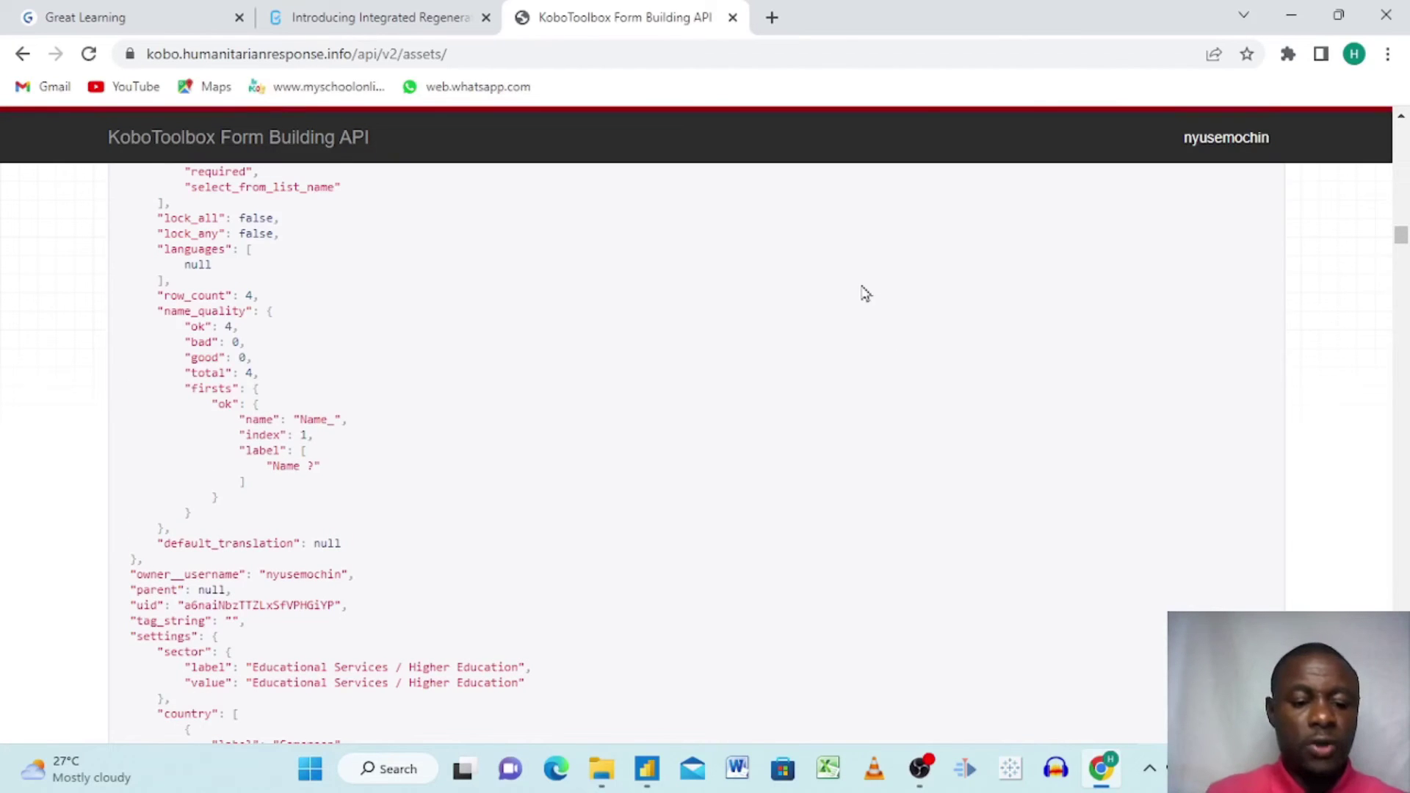
- Search the assets JSON for 'Dashboard' to reach its export_settings entry with CSV and XLSX links
key(ctrl+f)
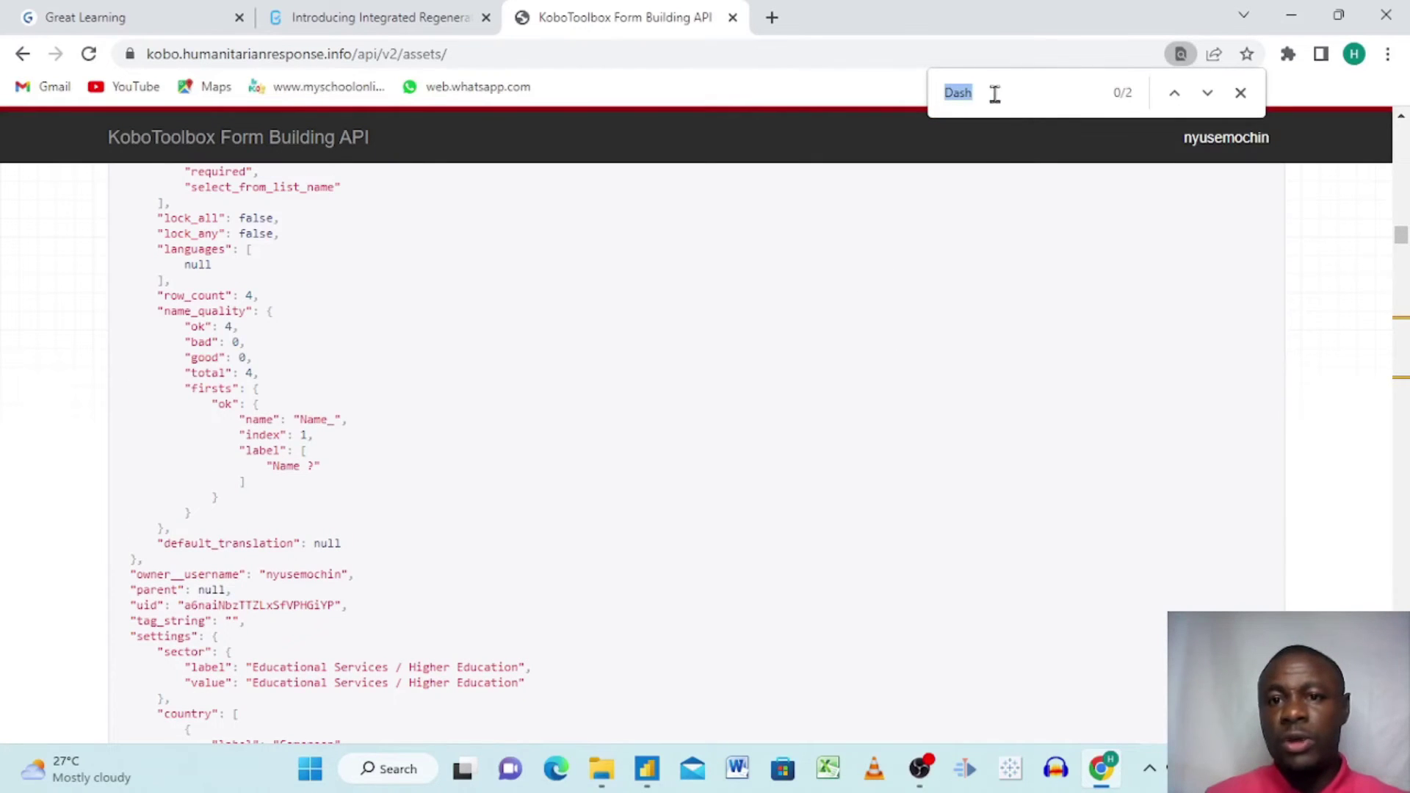
key(BackSpace)
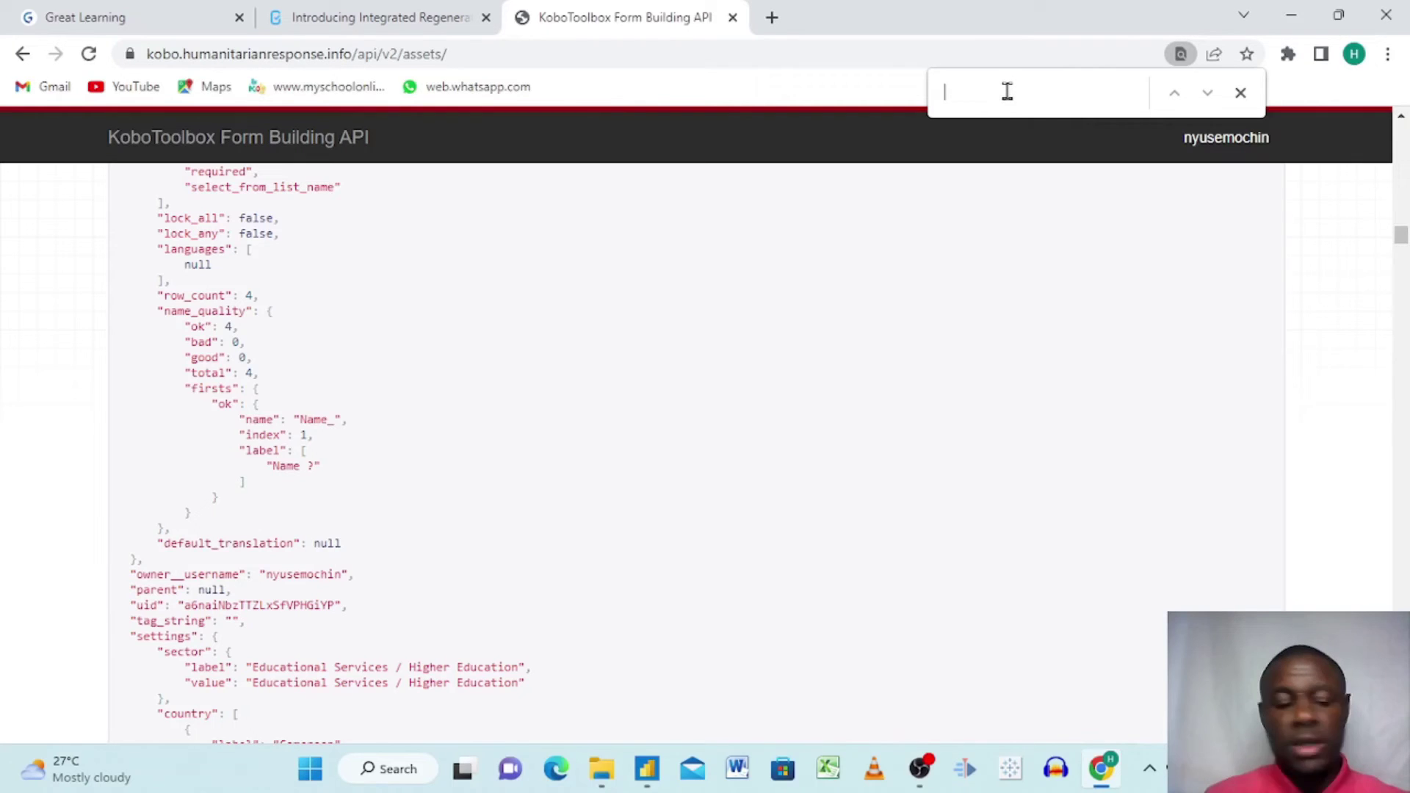
key(Caps_Lock)
text(D)
key(Caps_Lock)
text(asg)
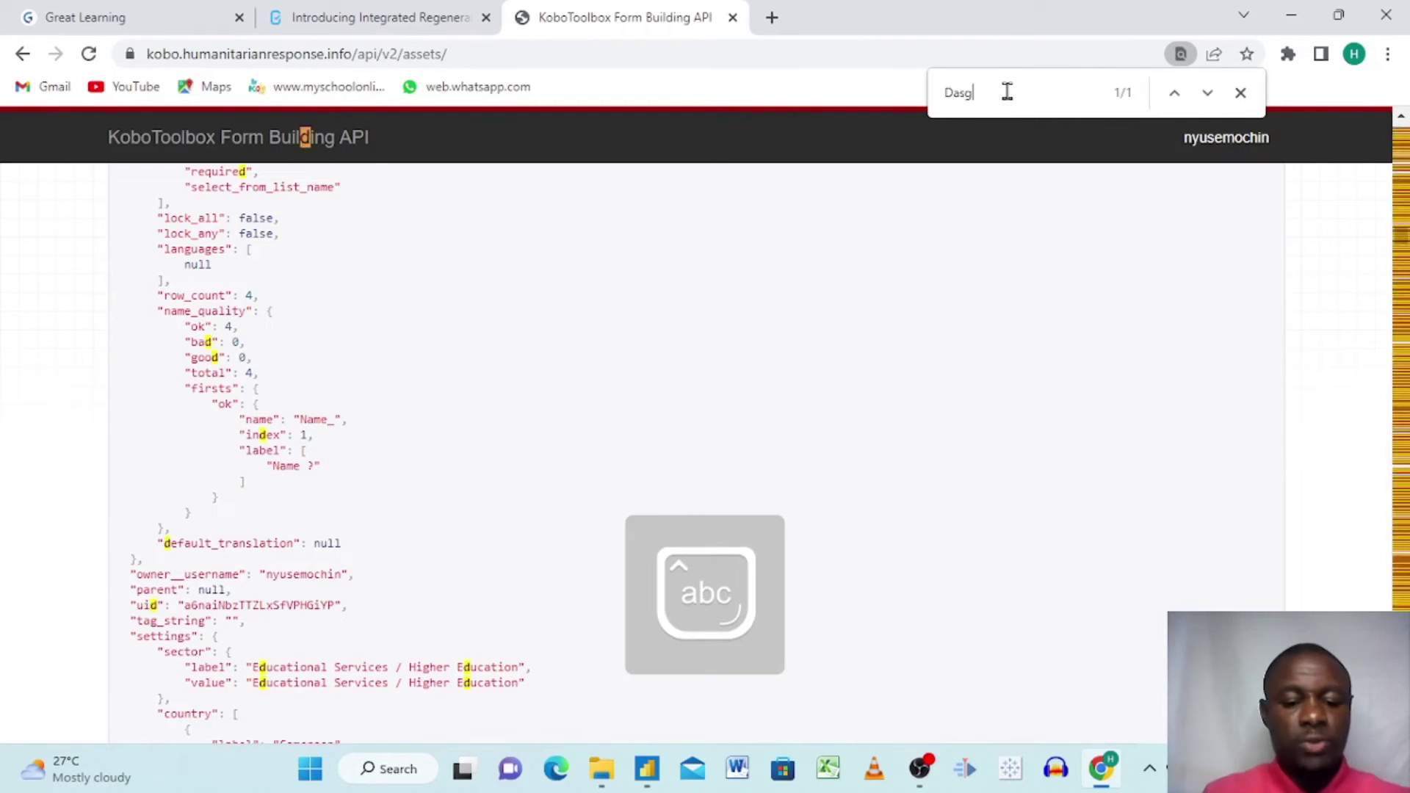
text(bo)
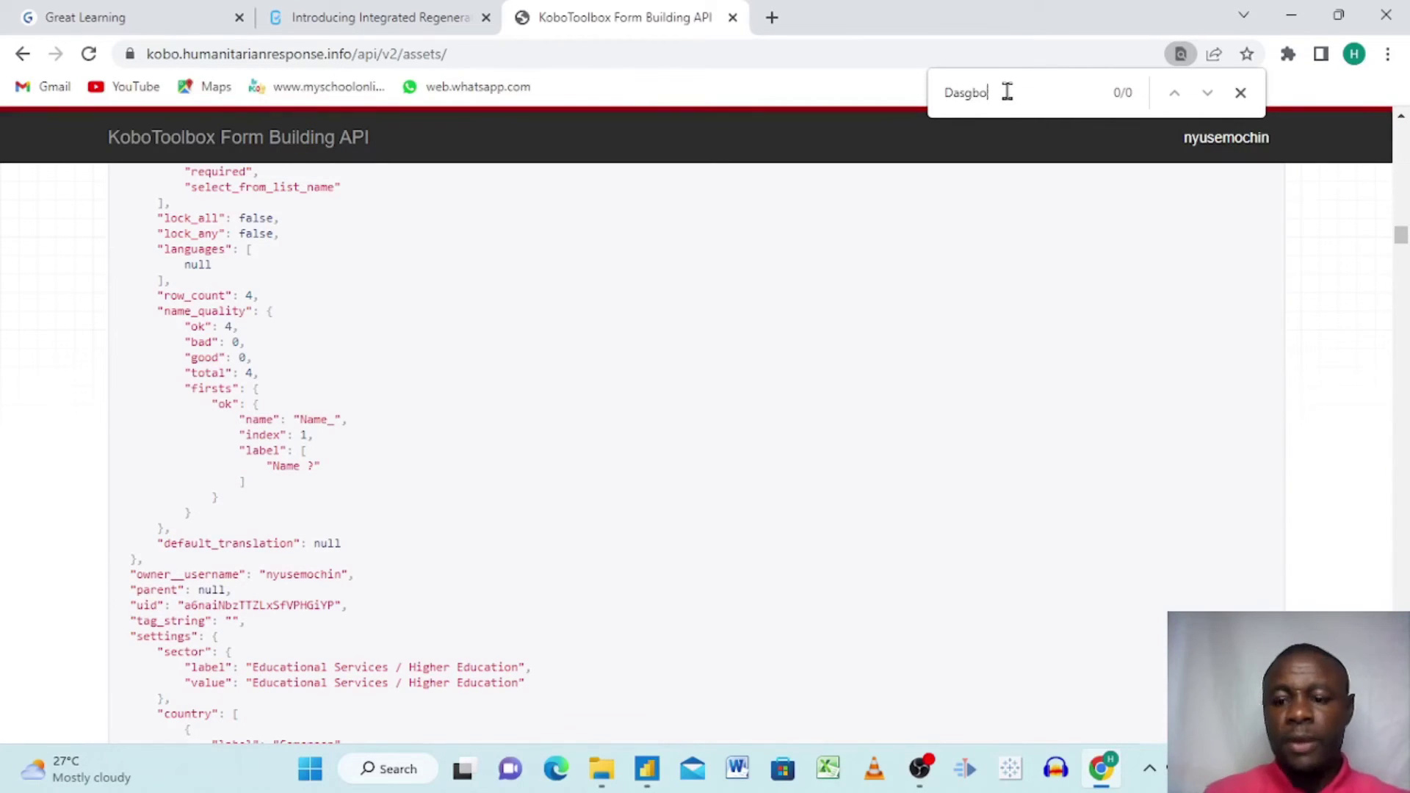
key(BackSpace)
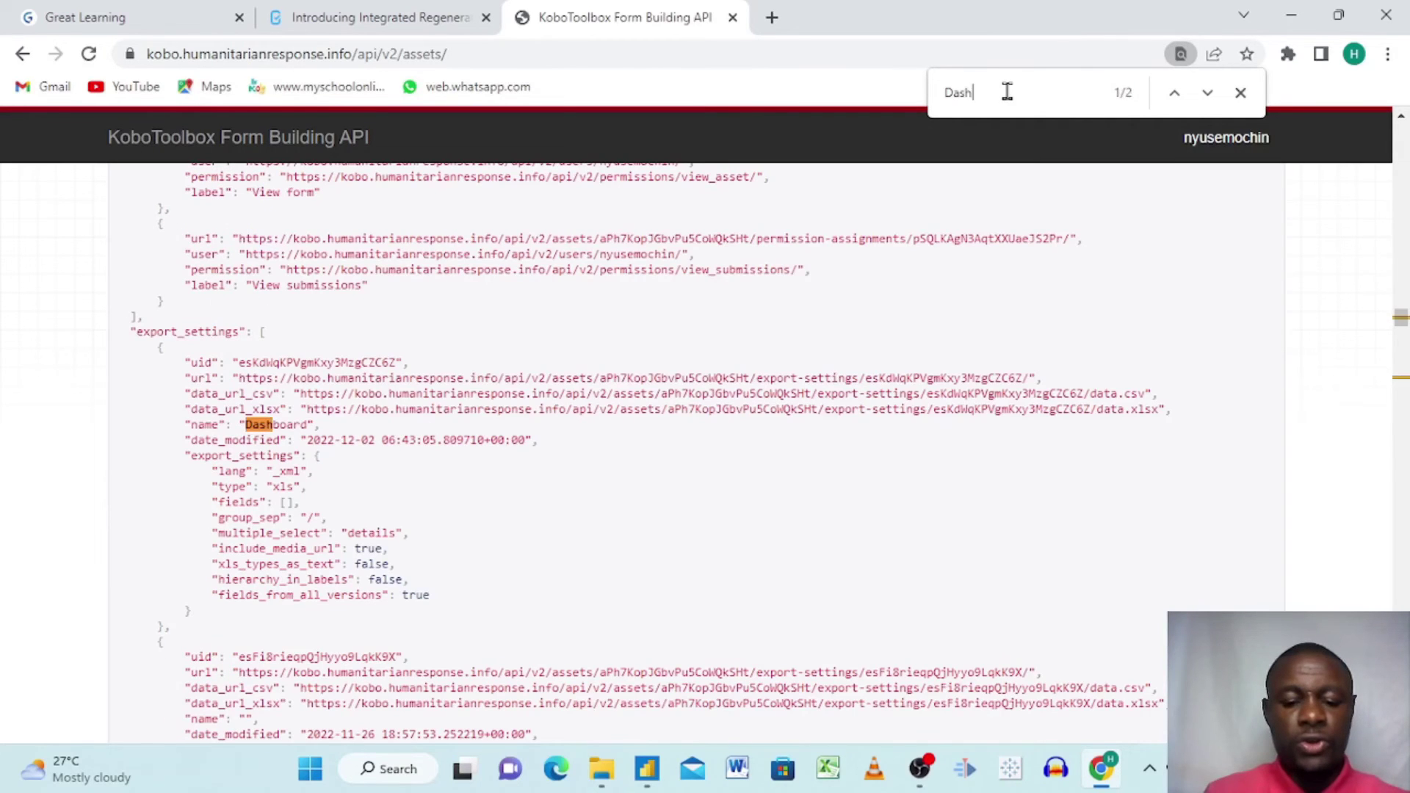
text(hbo)
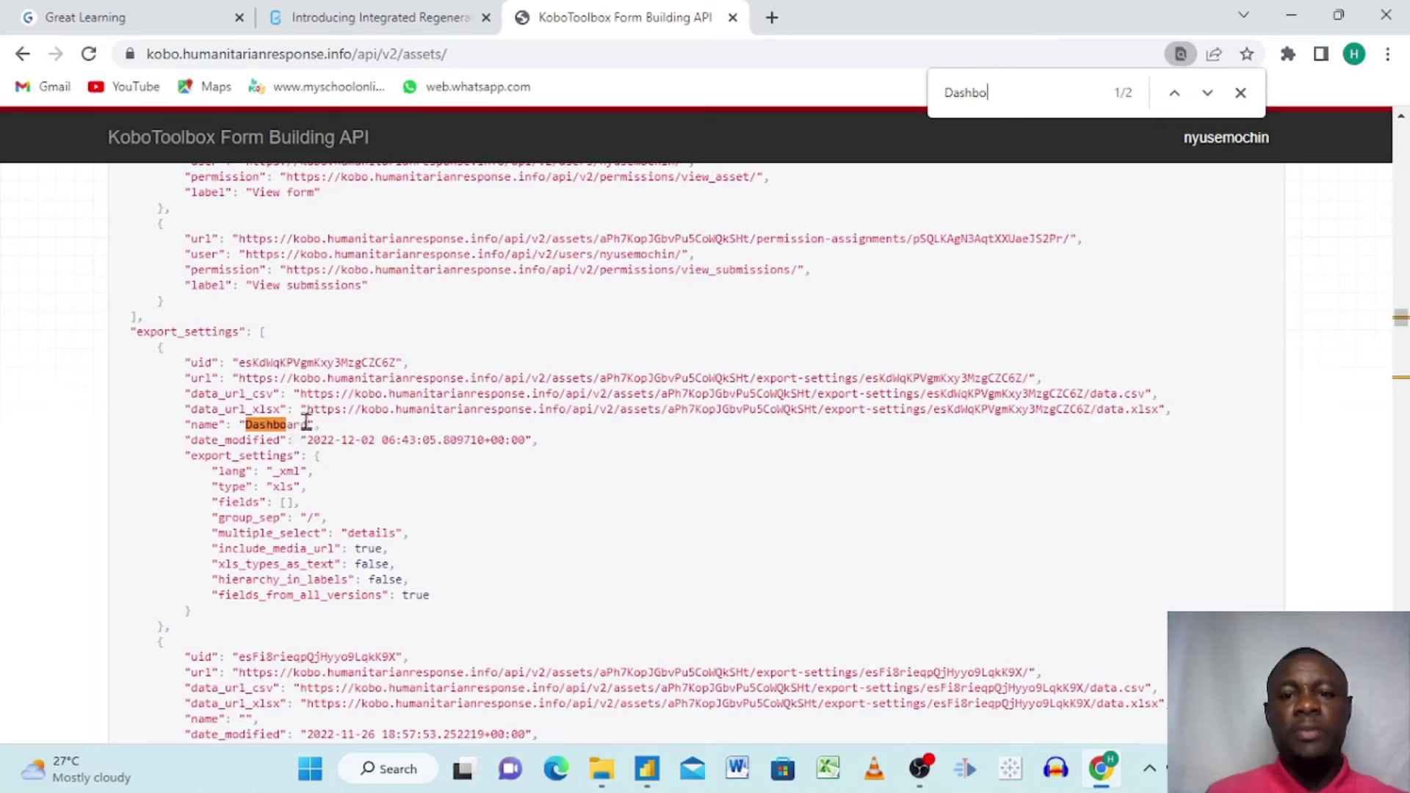
text(ard)
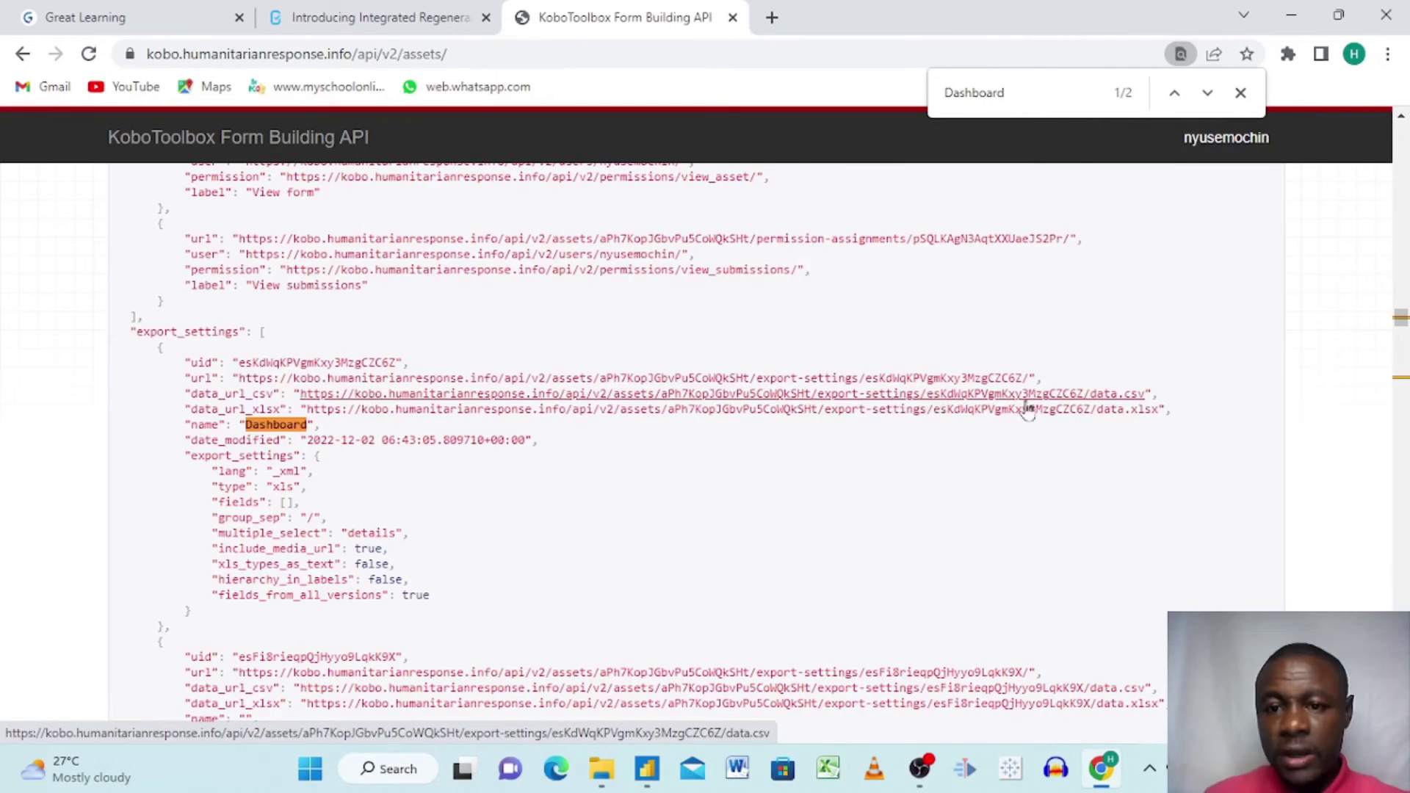
- Select the Dashboard export's data_url_csv link and copy it
double_click(1145, 392)
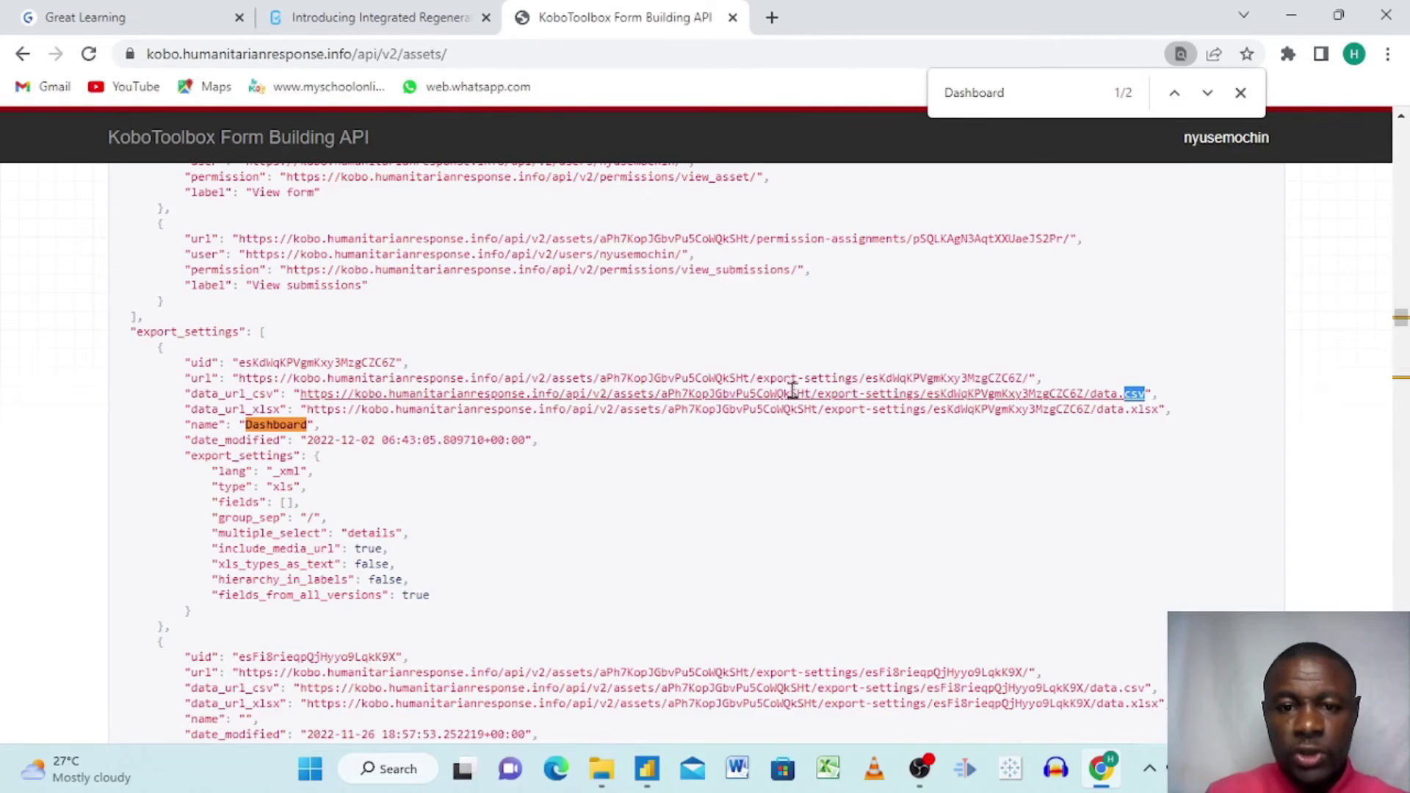
drag(789, 393, 666, 387)
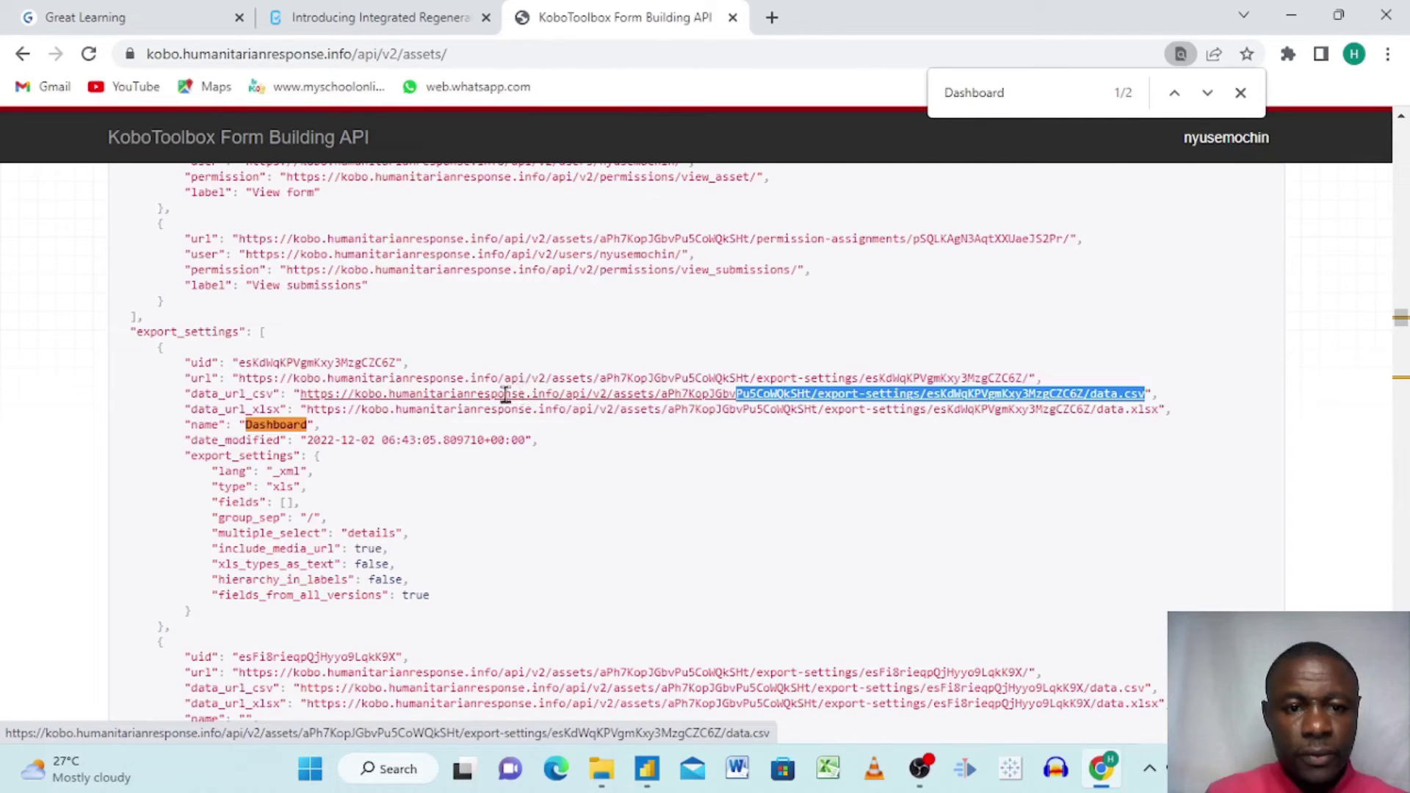
drag(369, 392, 301, 397)
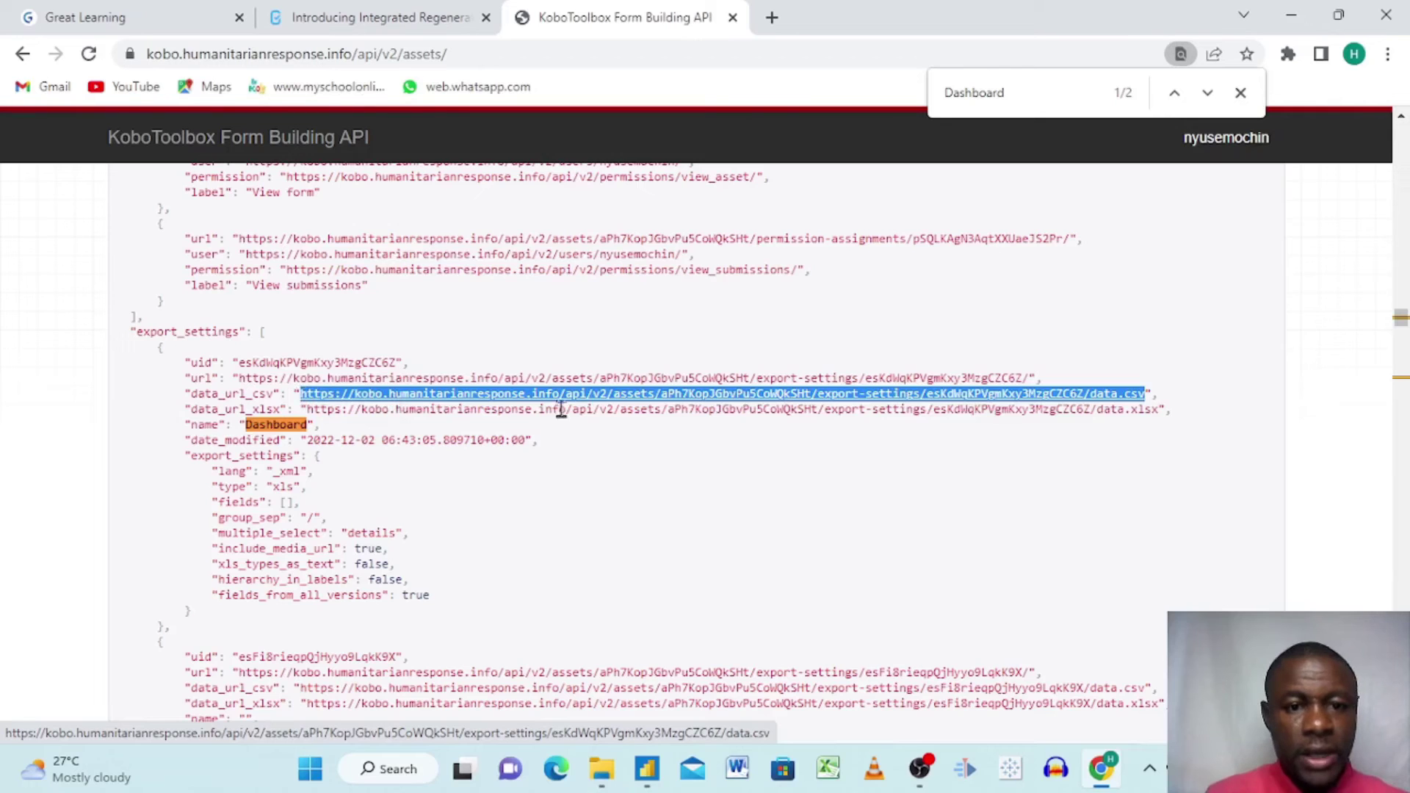
right_click(687, 404)
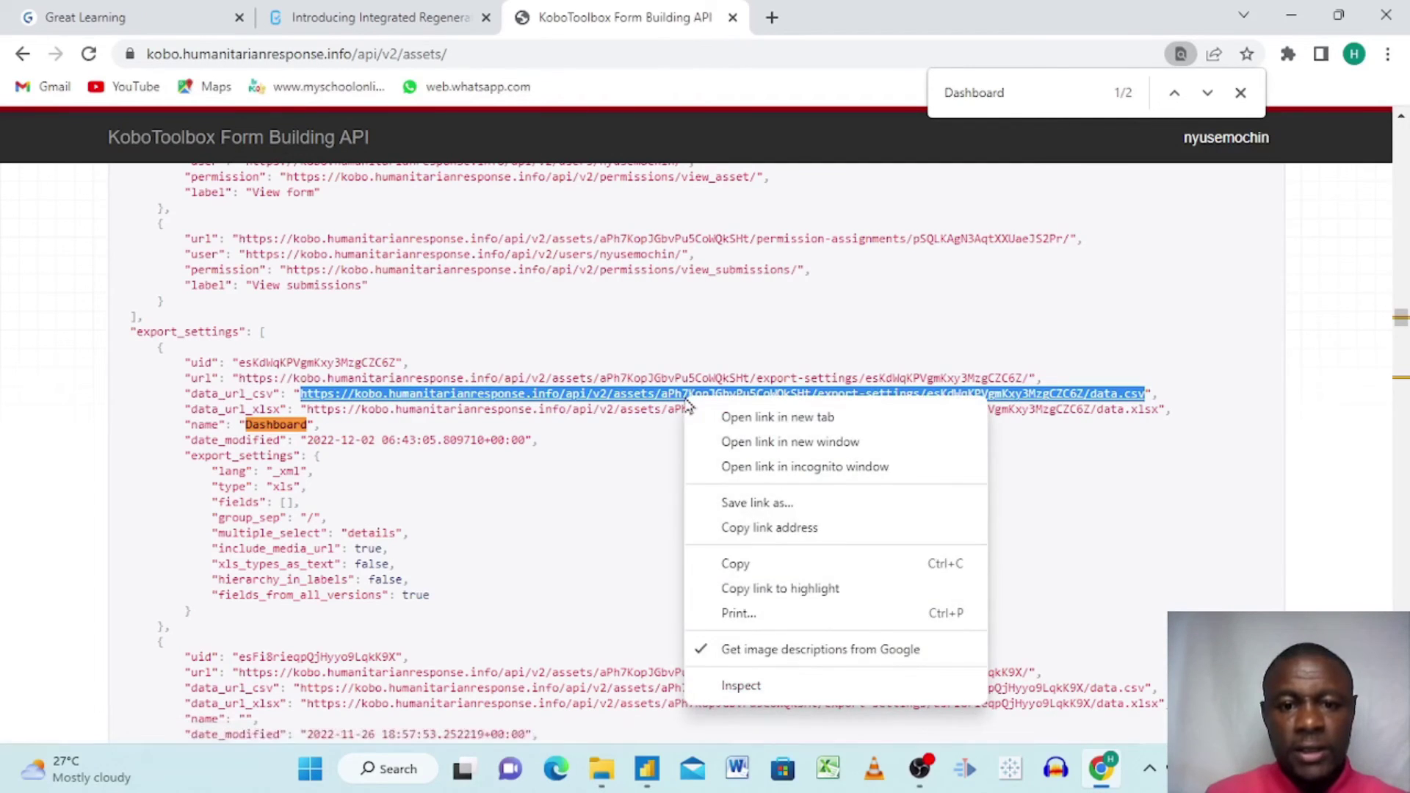
click(751, 570)
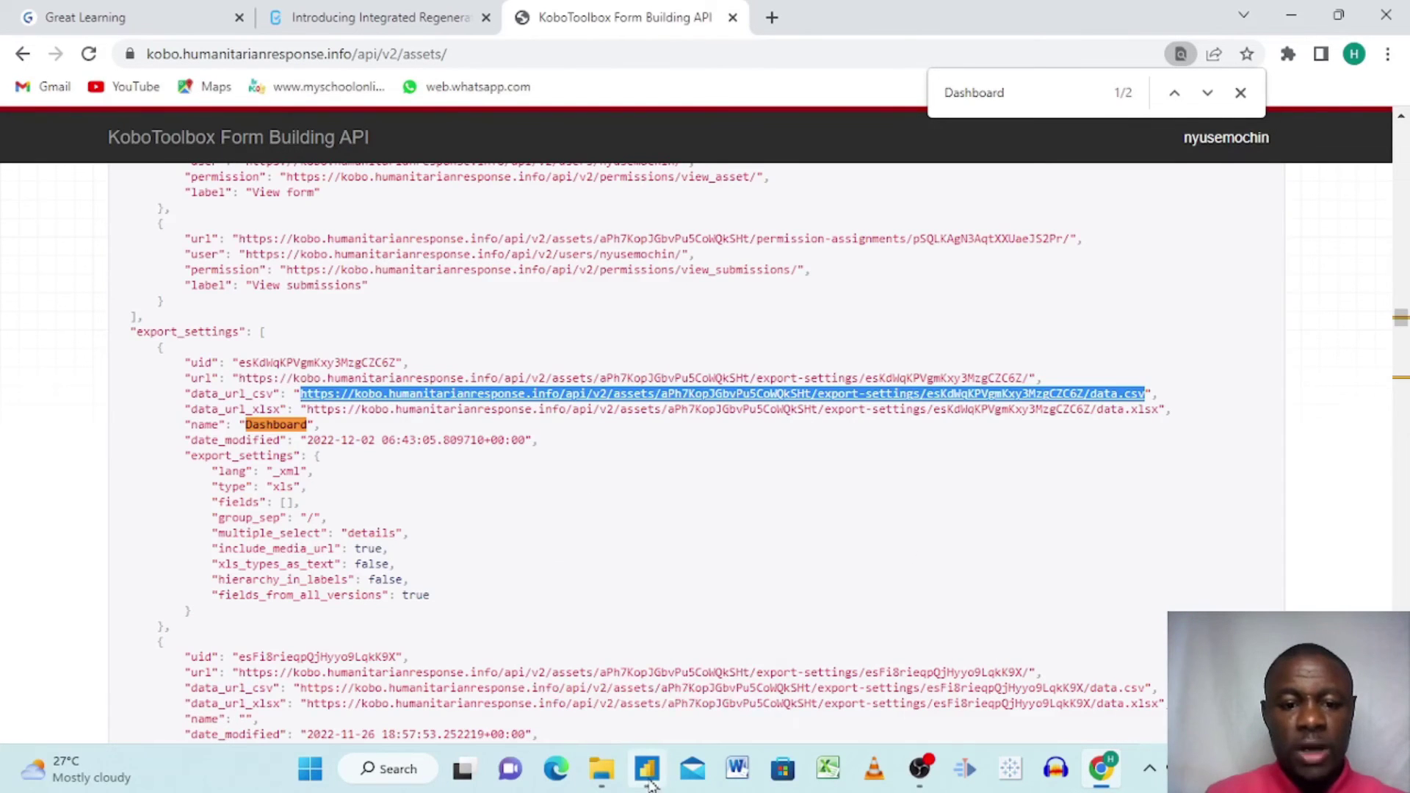
- Switch to Power BI Desktop and choose Web from Get data on the Home tab
mouse_move(650, 771)
click(679, 682)
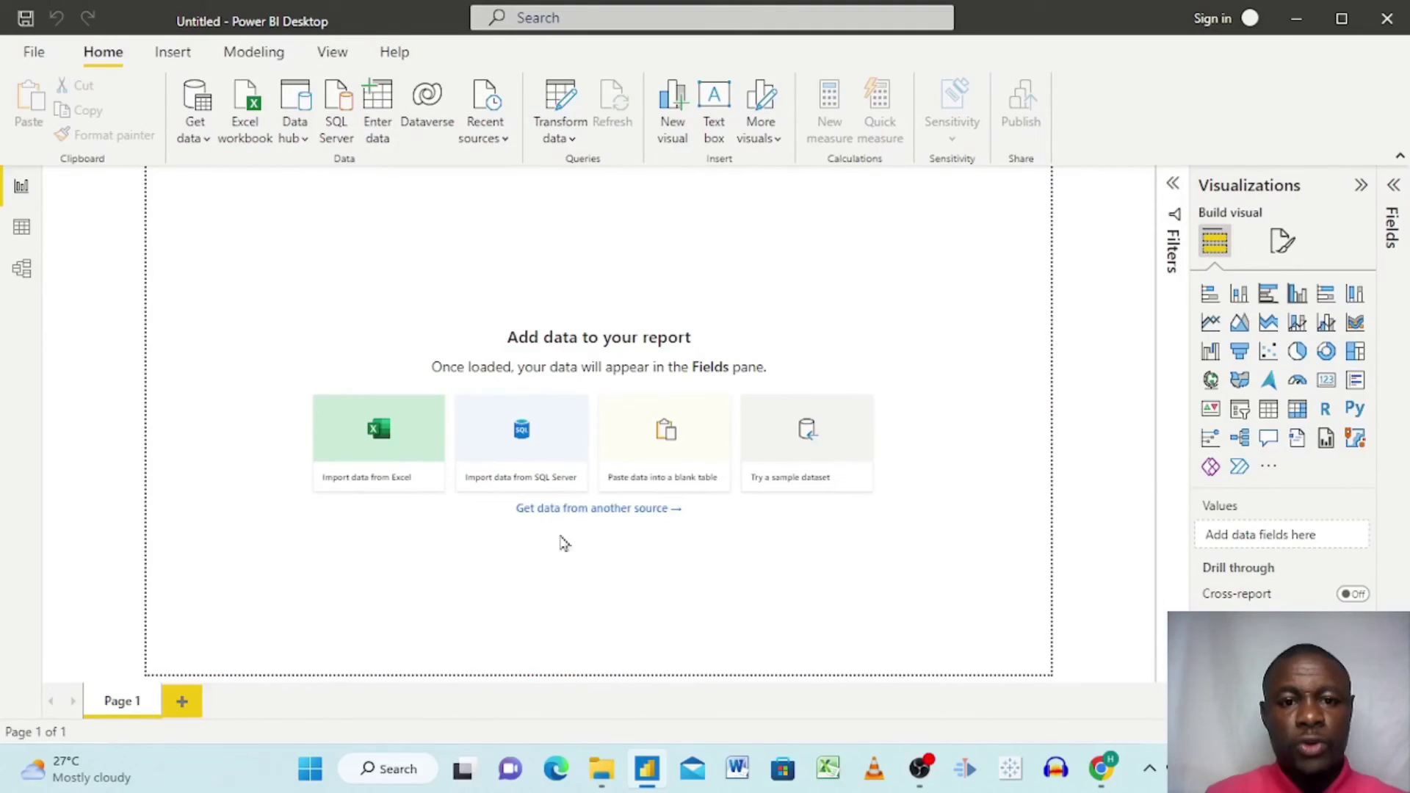
click(172, 51)
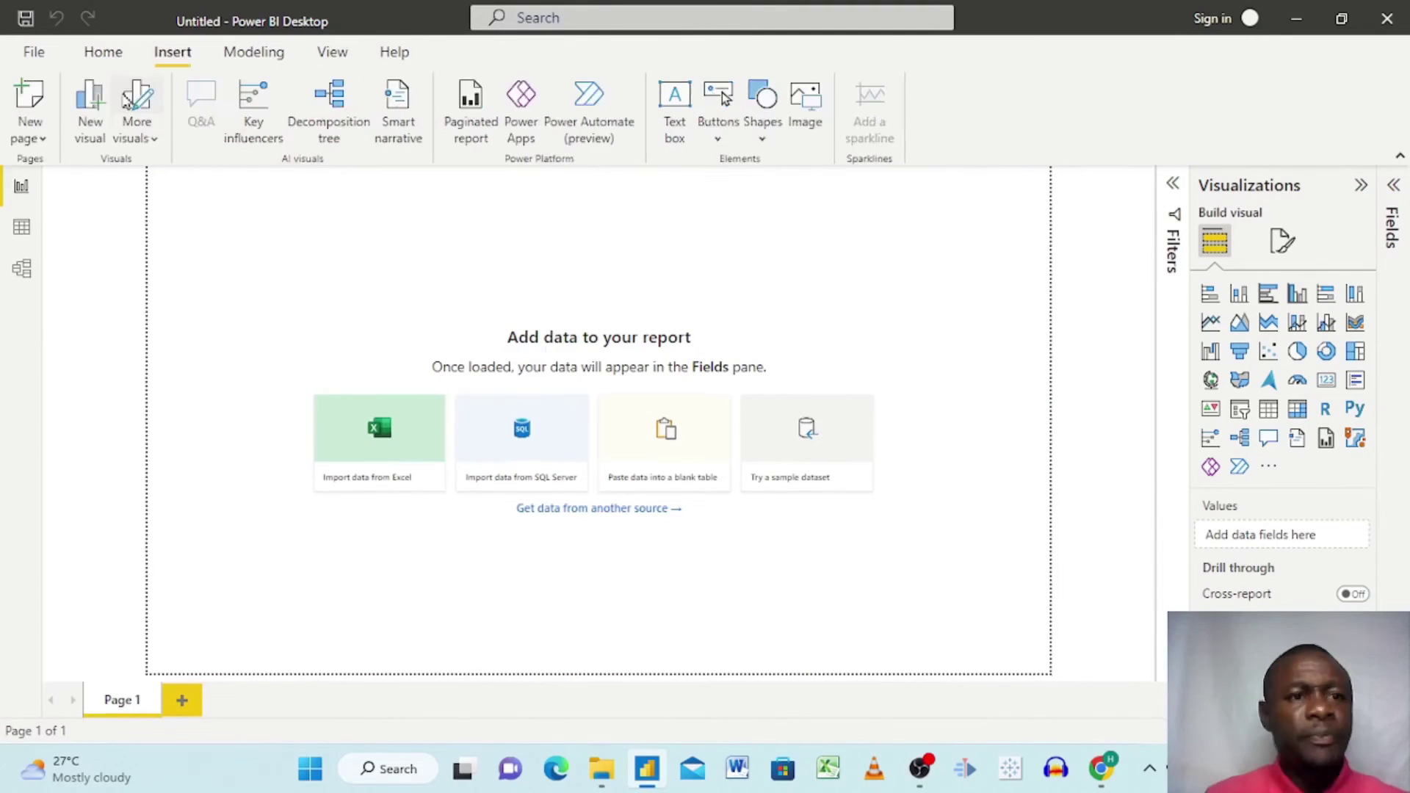
click(102, 53)
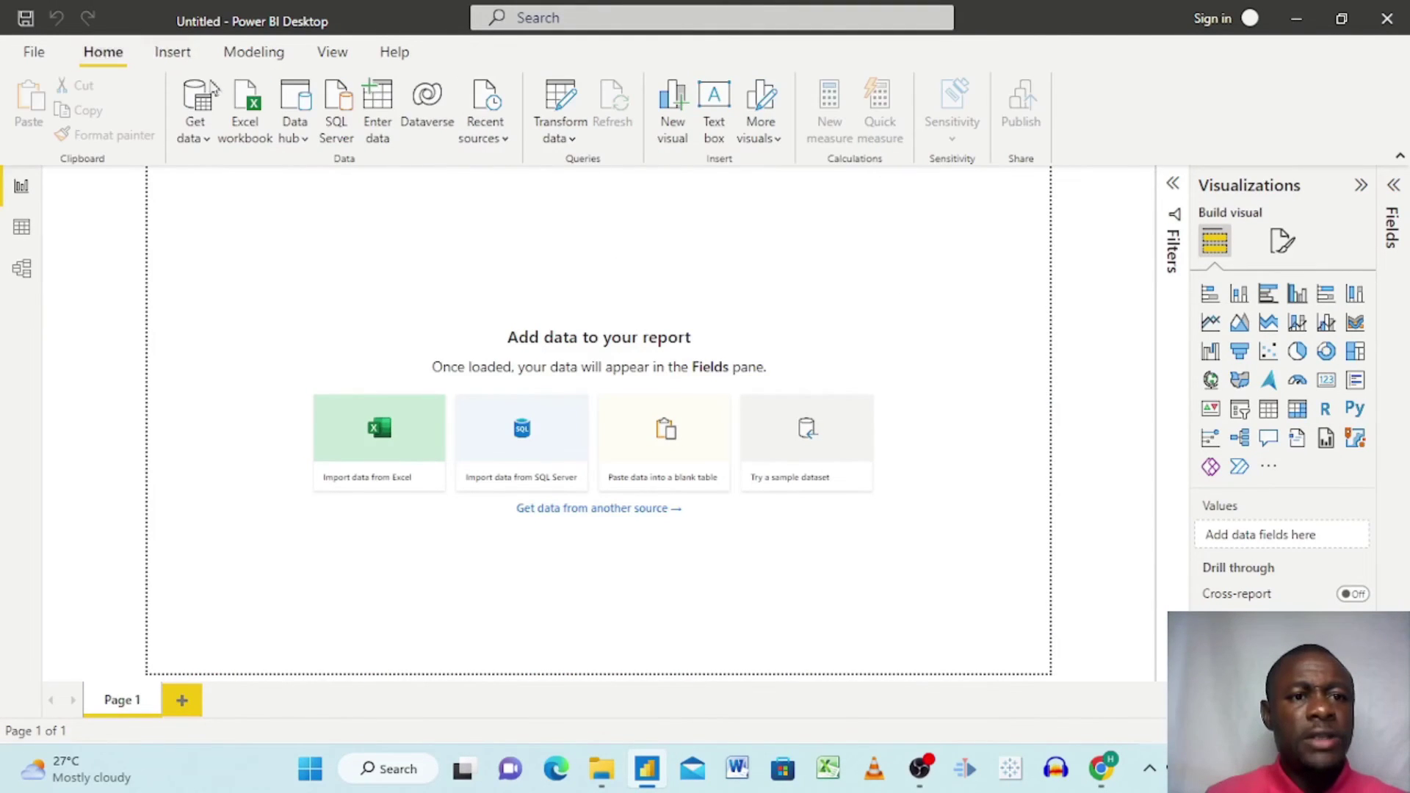
click(201, 138)
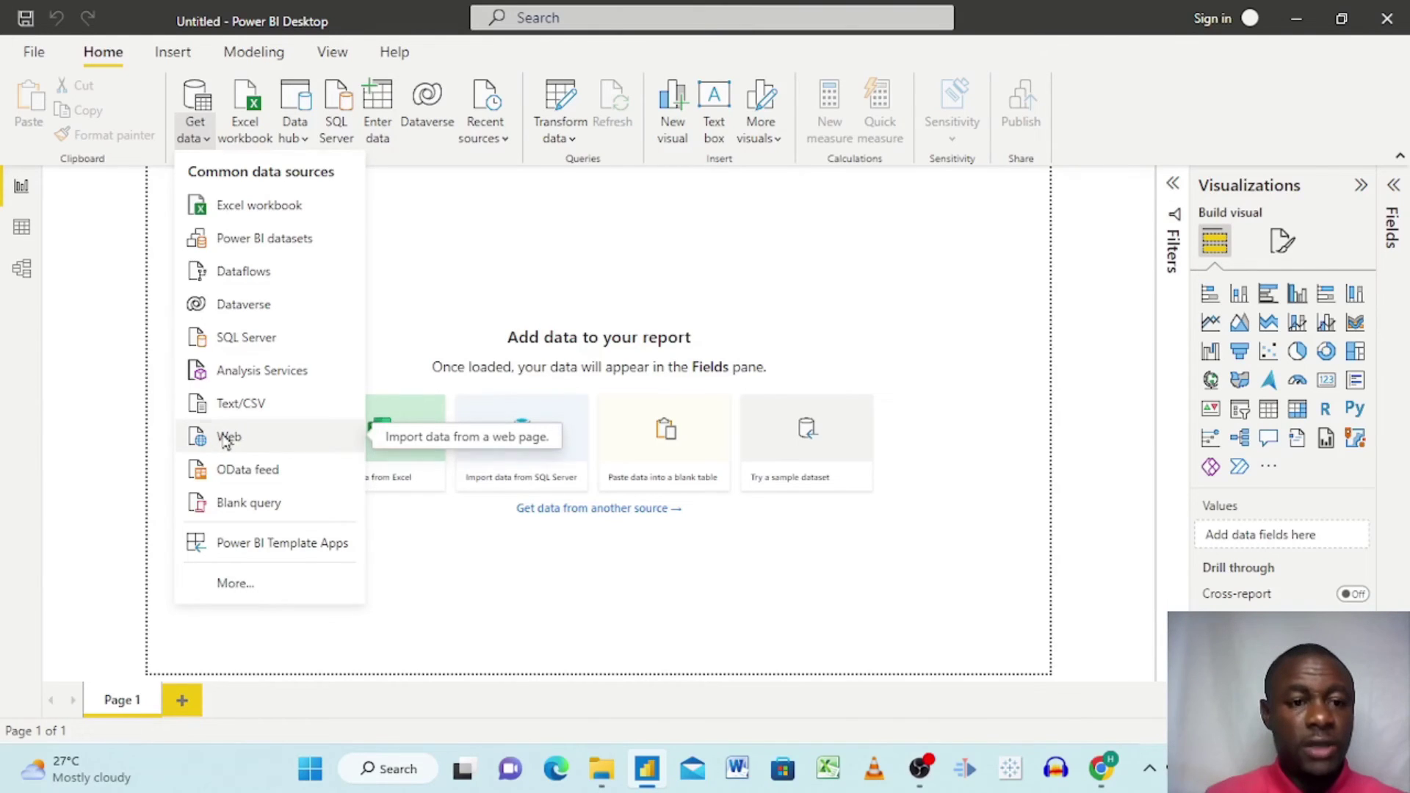
click(226, 439)
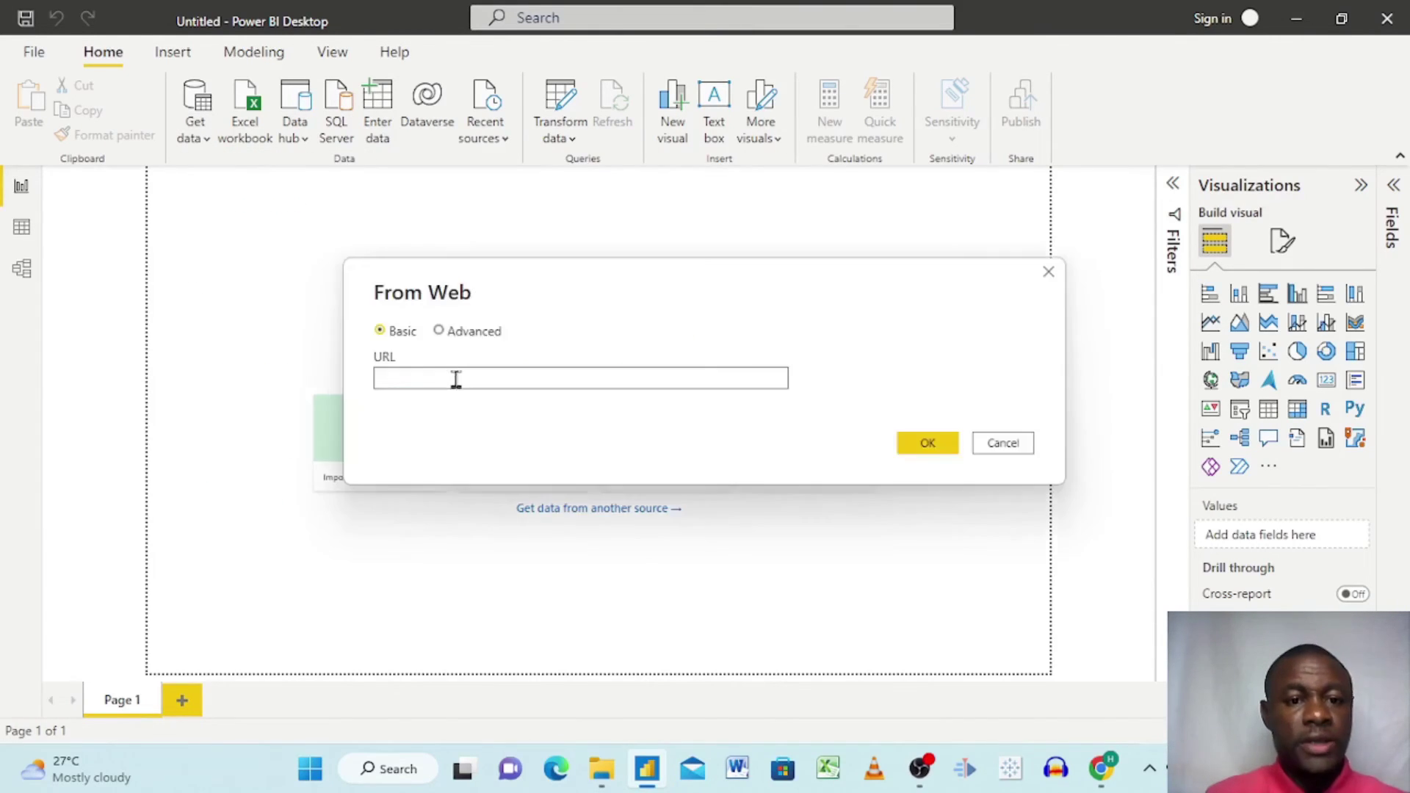
- Paste the Dashboard CSV export link as the From Web URL and connect to preview its rows
click(459, 379)
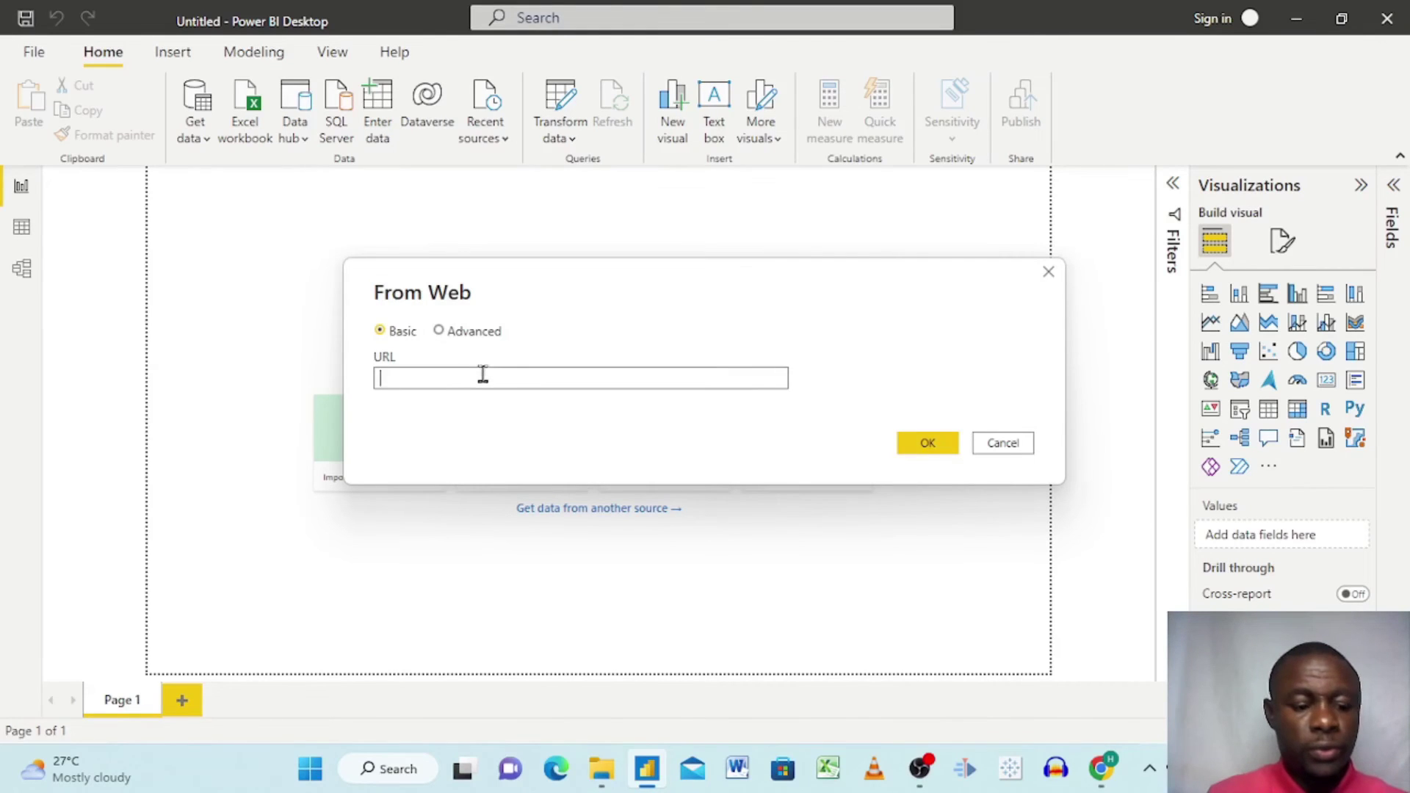
key(ctrl+v)
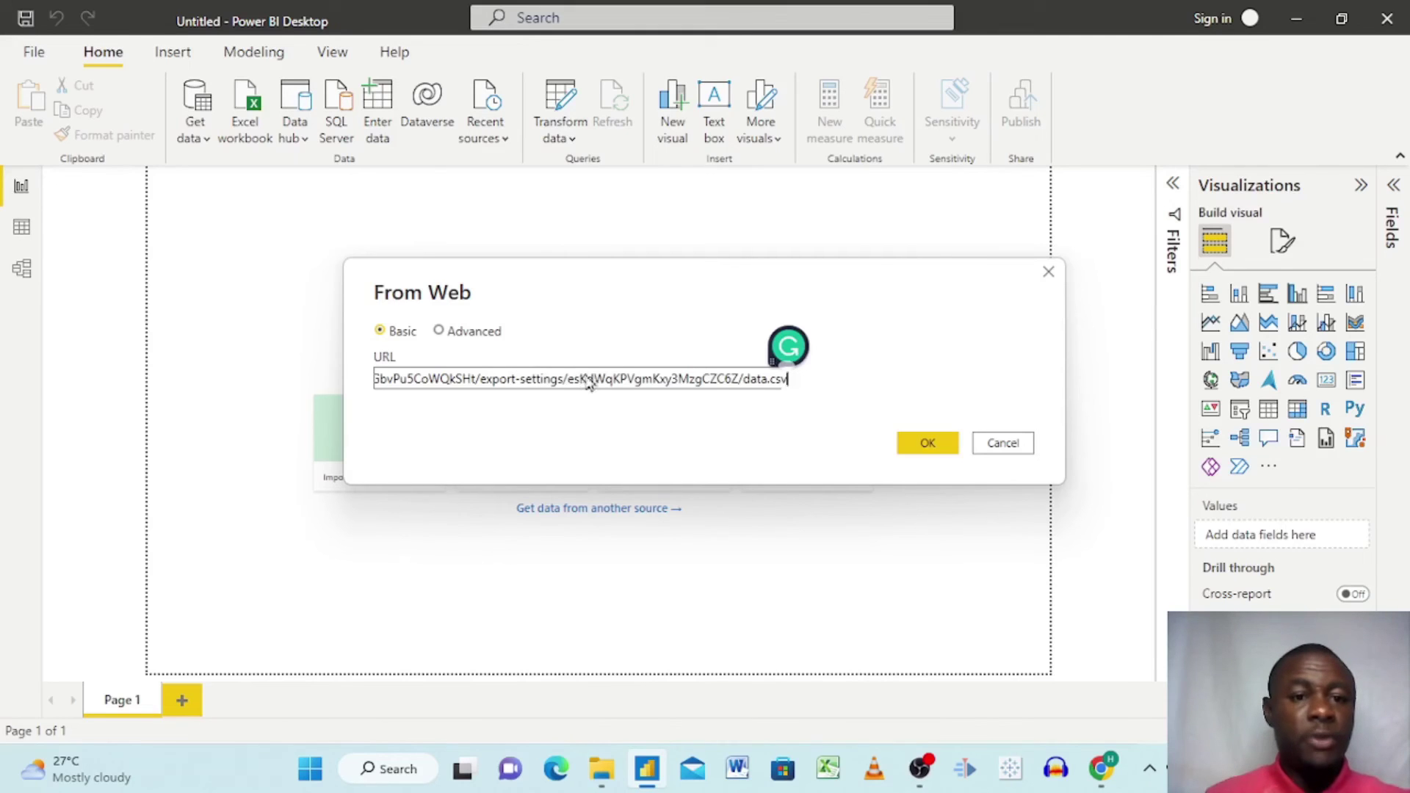
click(919, 457)
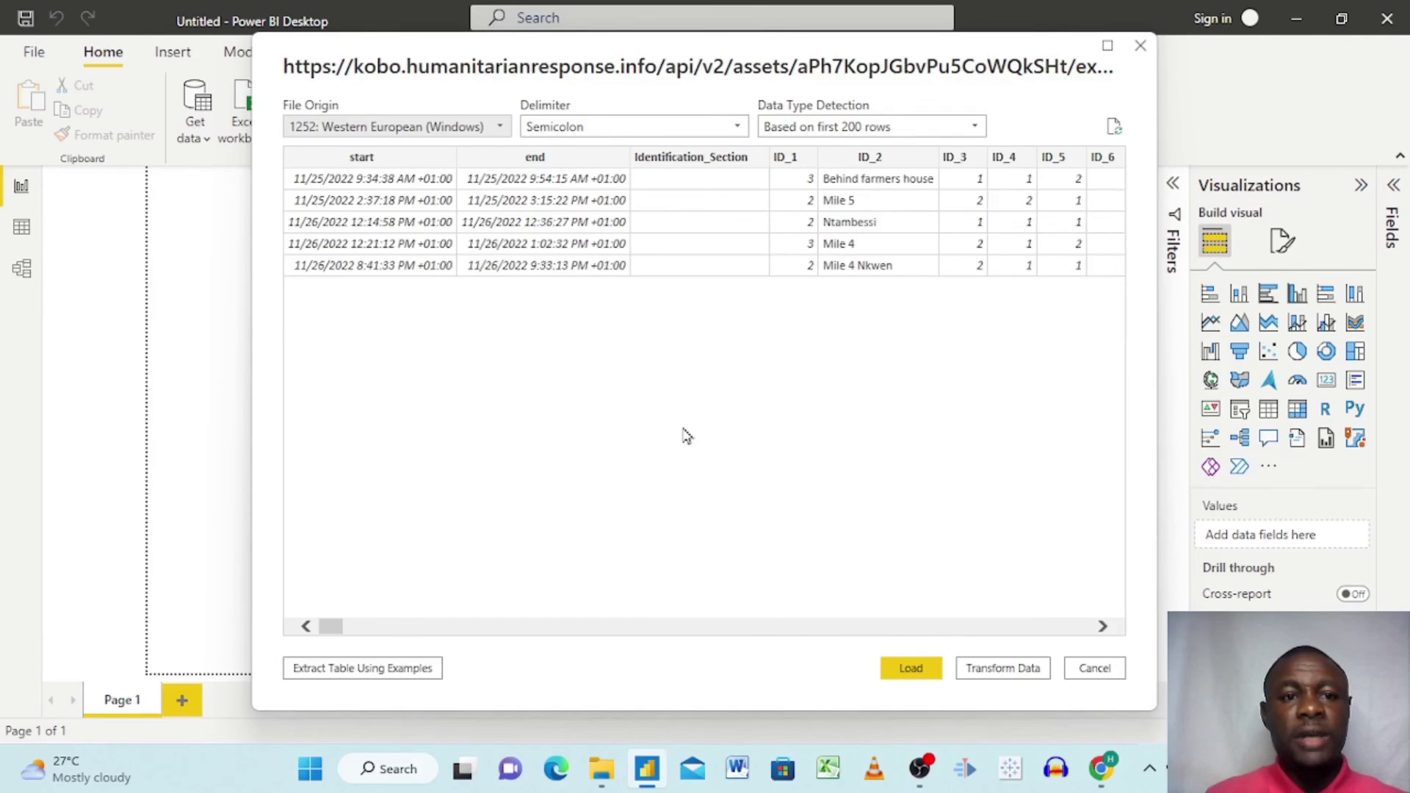
- Scroll right and left through the Dashboard CSV preview to review its columns
scroll(687, 435, right, 6)
scroll(687, 436, left, 6)
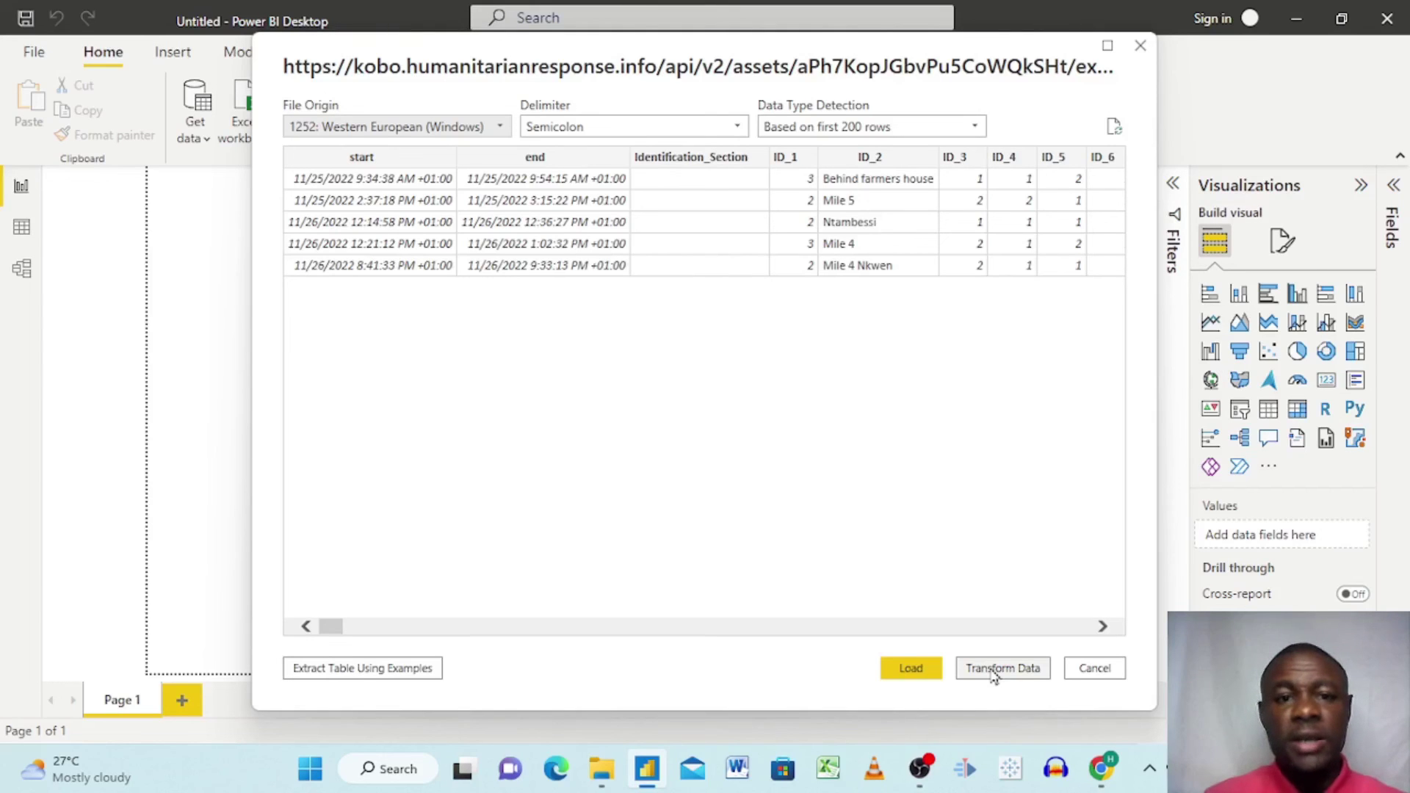
scroll(731, 514, right, 10)
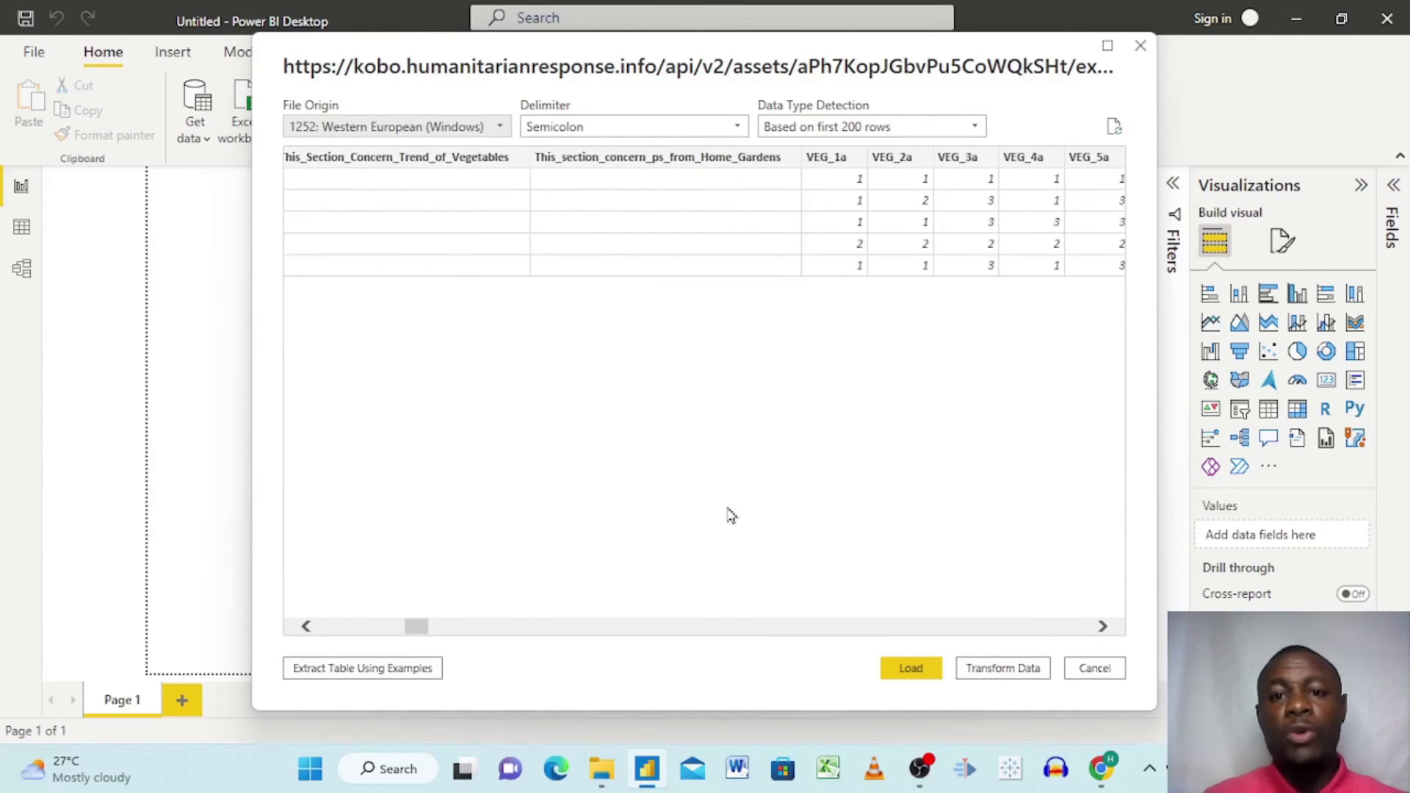
scroll(731, 515, left, 10)
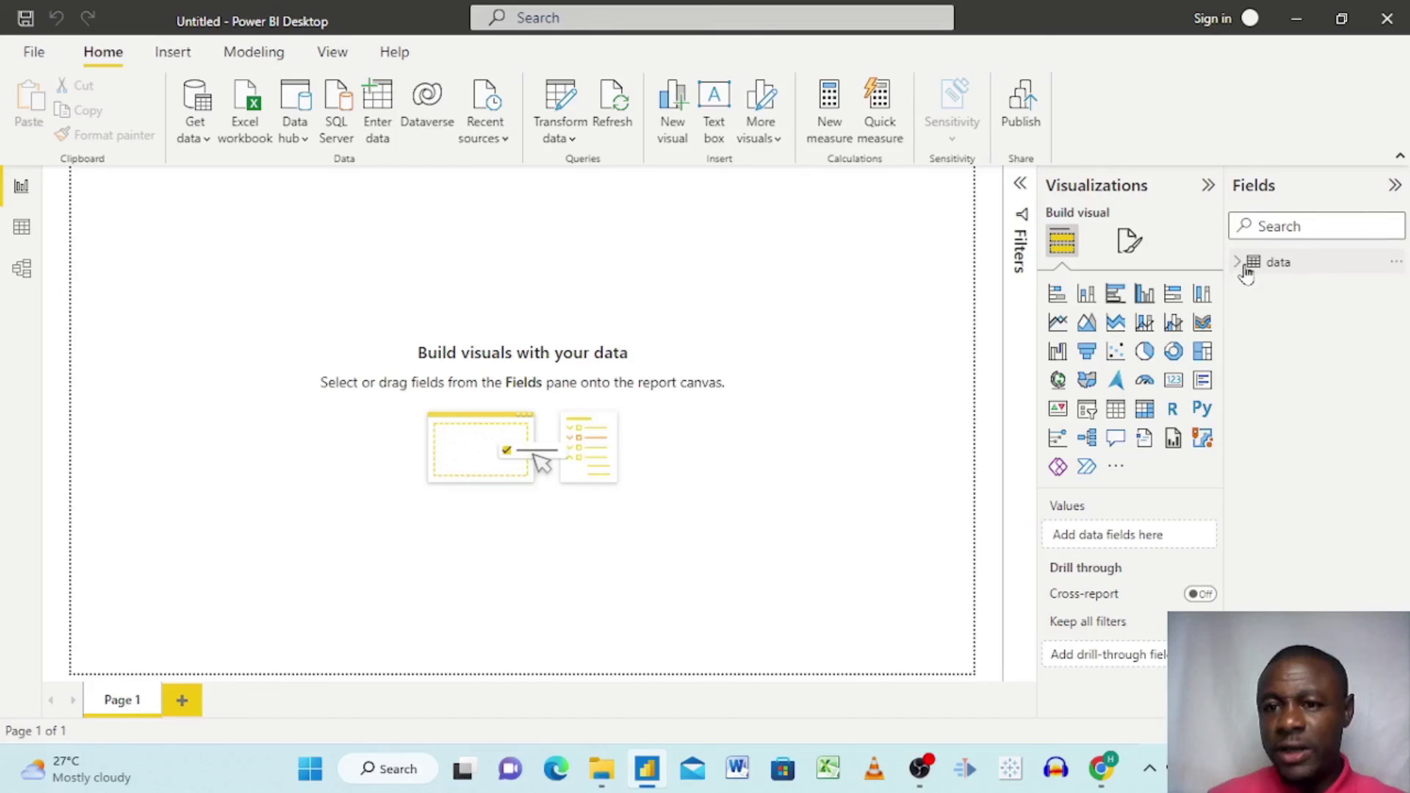
- Expand the data table in the Fields pane to list CH_1–CH_6 and REL_1–REL_5
click(1242, 265)
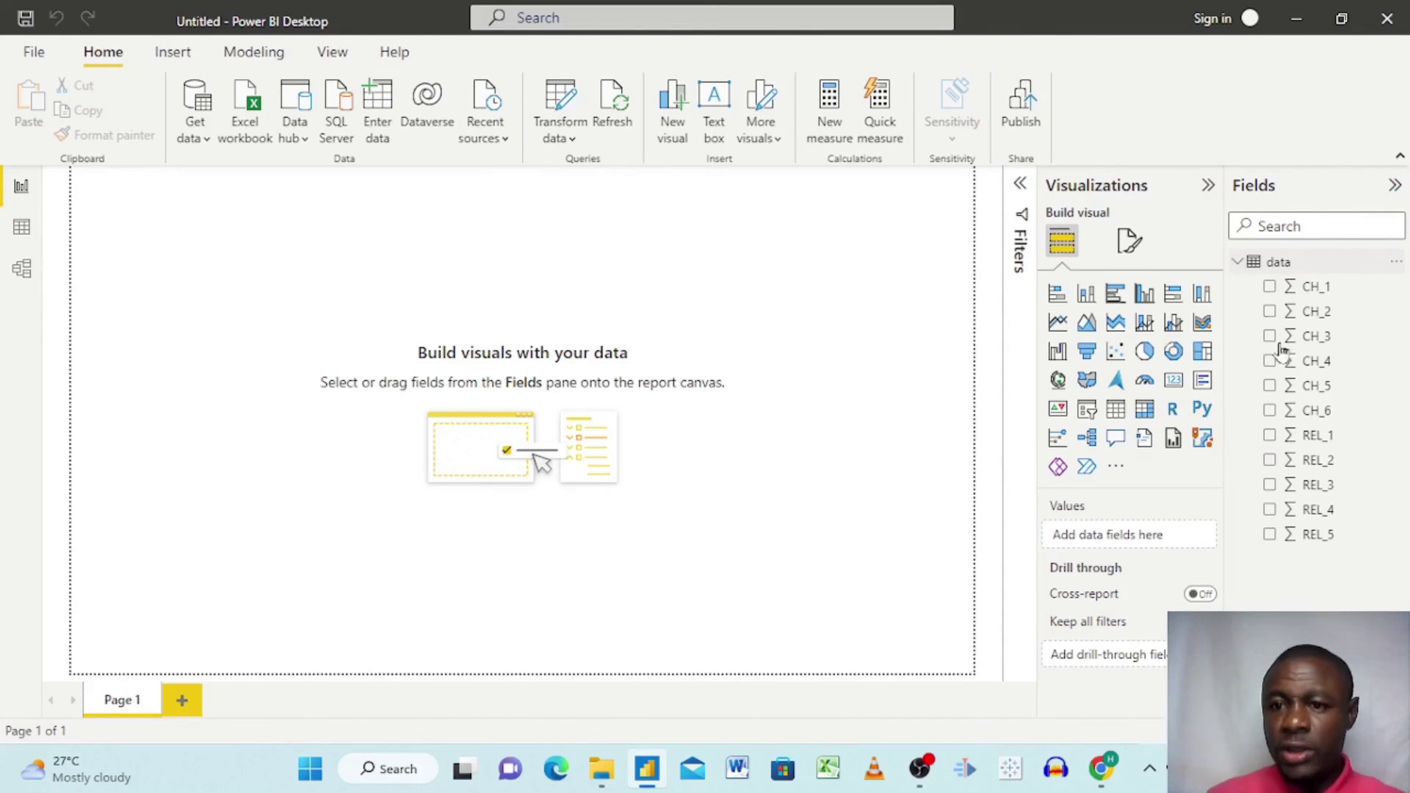